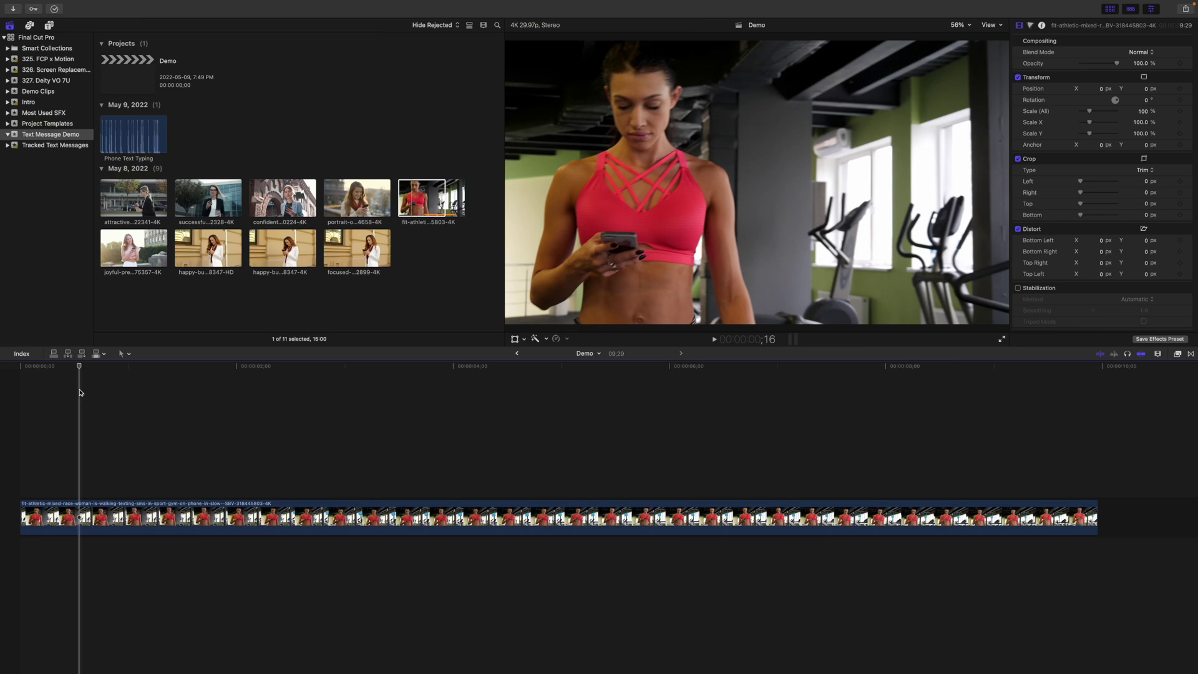
Step: Add an object tracker to the gym clip and place its box over the phone
{"action": "left_click_drag", "start_coordinate": [79, 368], "coordinate": [5, 386]}
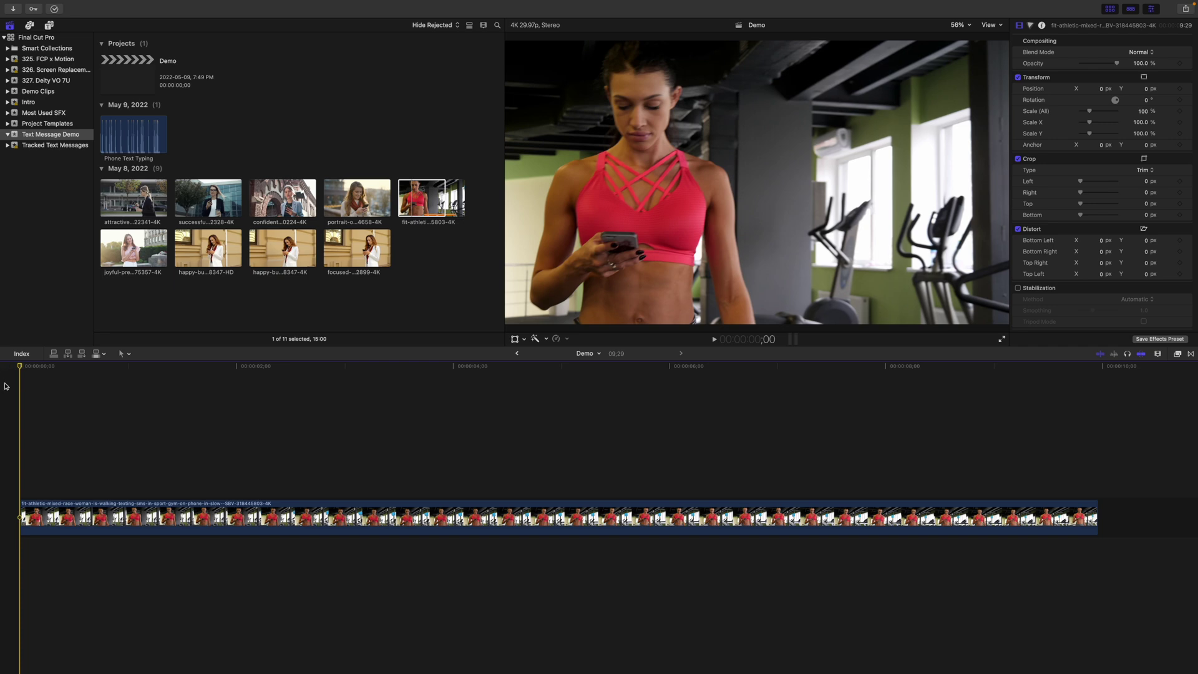
{"action": "left_click", "coordinate": [108, 529]}
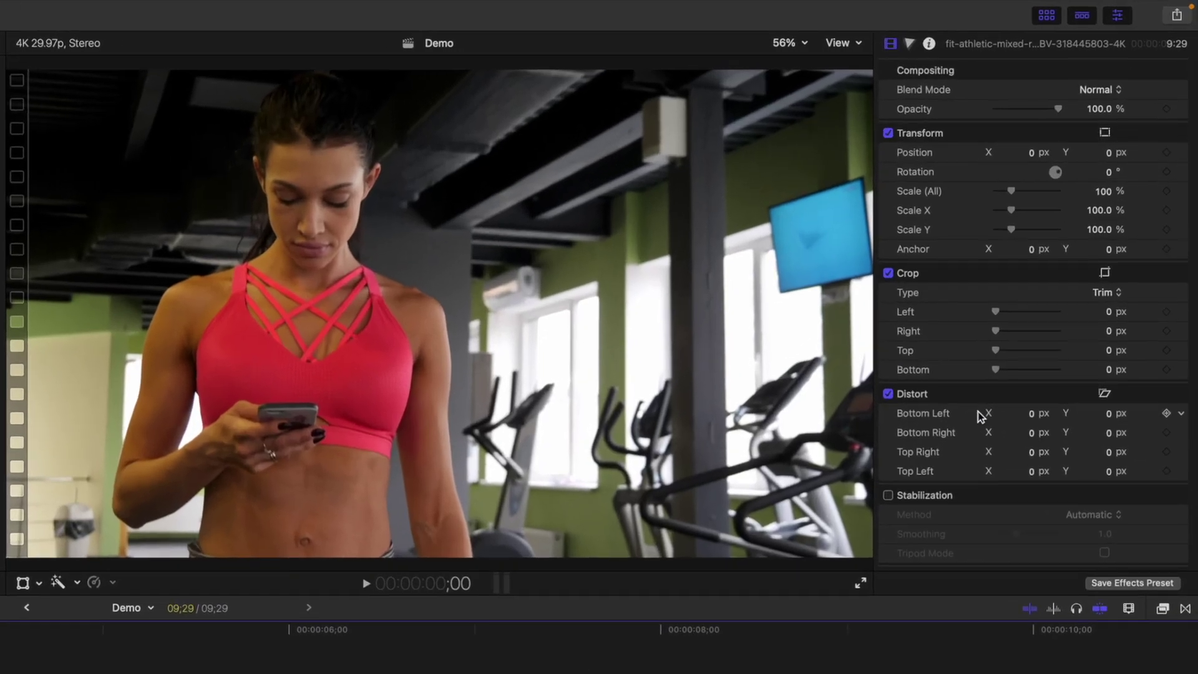
{"action": "scroll", "coordinate": [983, 418], "scroll_direction": "down", "scroll_amount": 4}
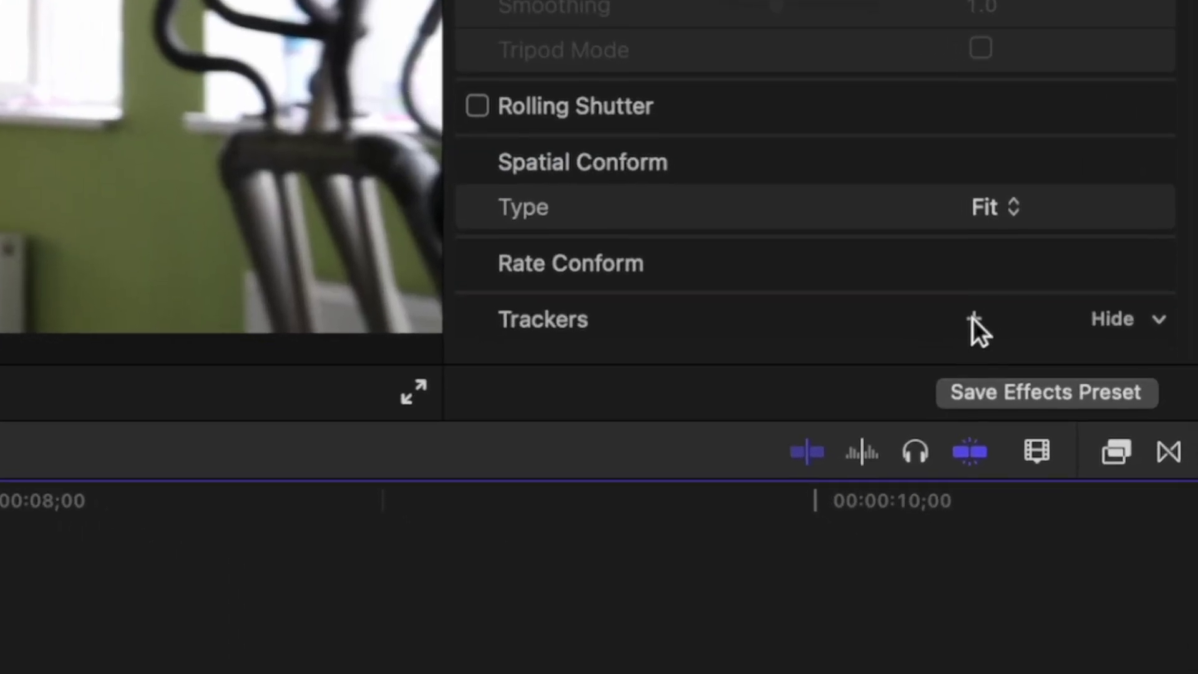
{"action": "left_click", "coordinate": [972, 318]}
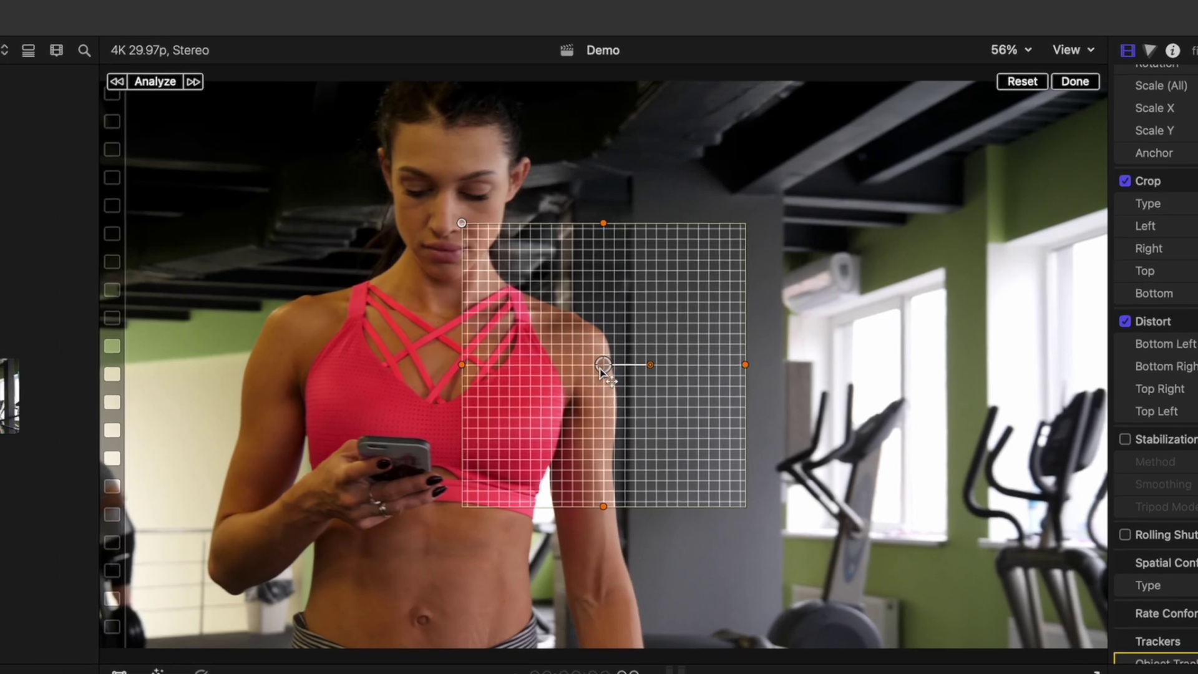
{"action": "left_click_drag", "start_coordinate": [600, 368], "coordinate": [381, 467]}
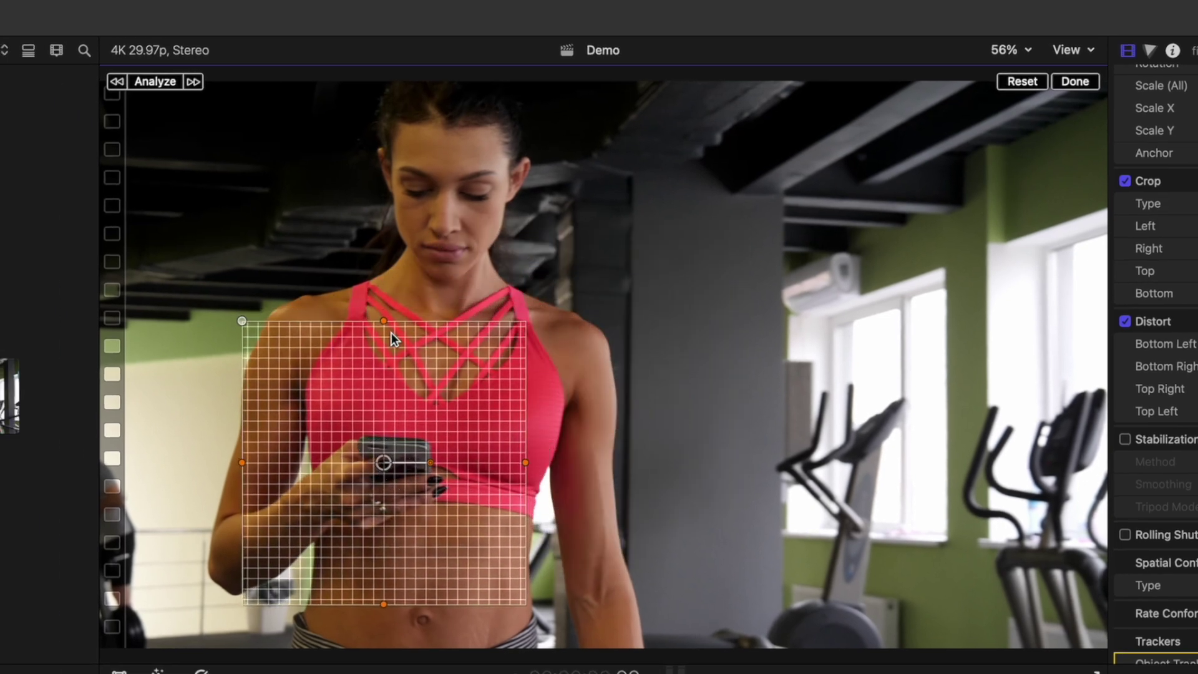
{"action": "left_click_drag", "start_coordinate": [385, 321], "coordinate": [384, 427]}
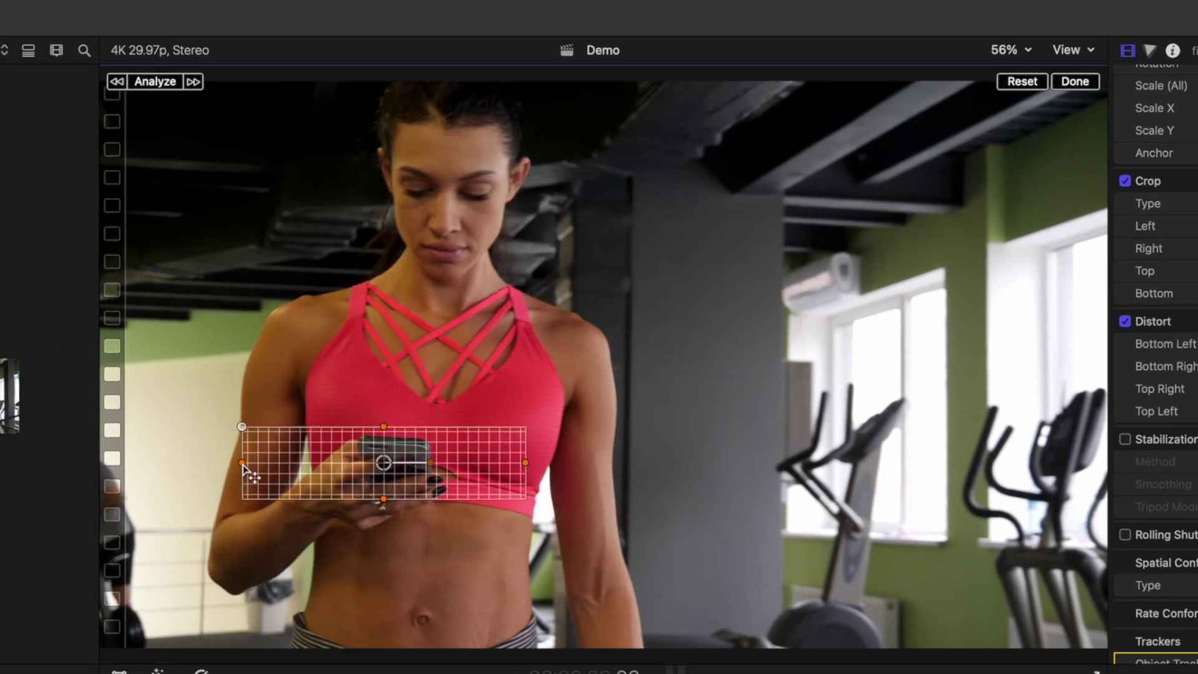
{"action": "left_click_drag", "start_coordinate": [243, 464], "coordinate": [338, 467]}
Step: Zoom the viewer to 200% and tighten the tracking box around the phone
{"action": "left_click", "coordinate": [1011, 50]}
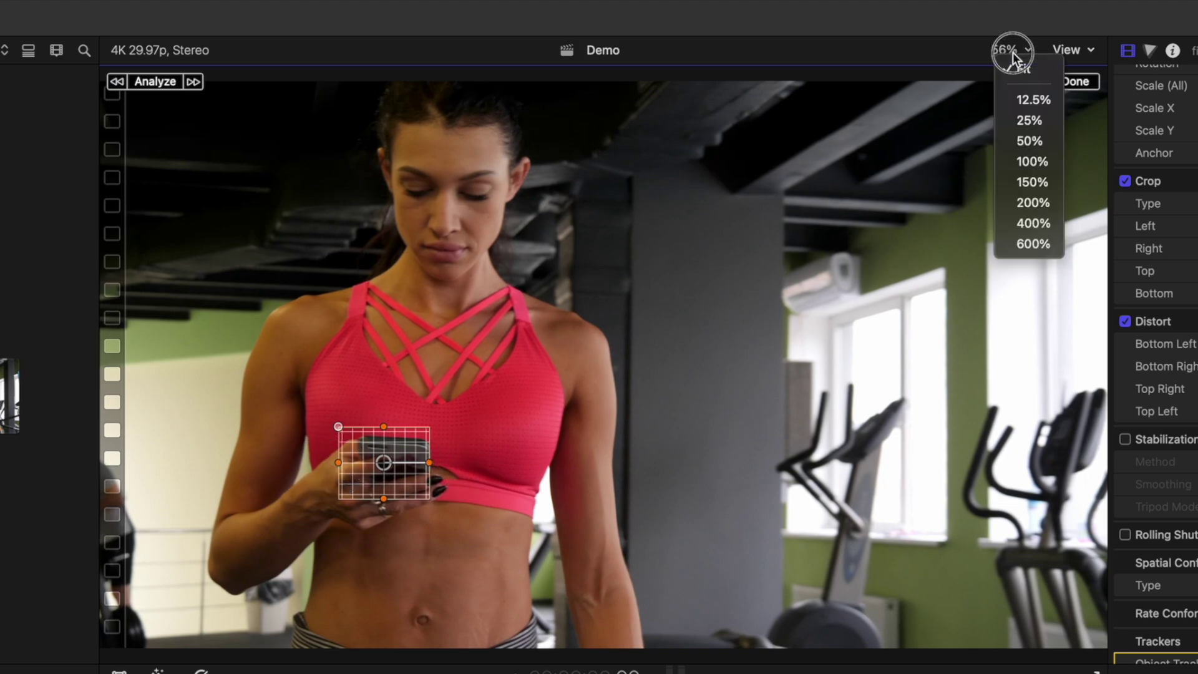
{"action": "left_click", "coordinate": [1027, 200]}
{"action": "left_click_drag", "start_coordinate": [1070, 365], "coordinate": [1063, 360]}
{"action": "left_click_drag", "start_coordinate": [472, 218], "coordinate": [471, 260]}
{"action": "left_click_drag", "start_coordinate": [310, 316], "coordinate": [383, 322]}
{"action": "left_click", "coordinate": [1017, 51]}
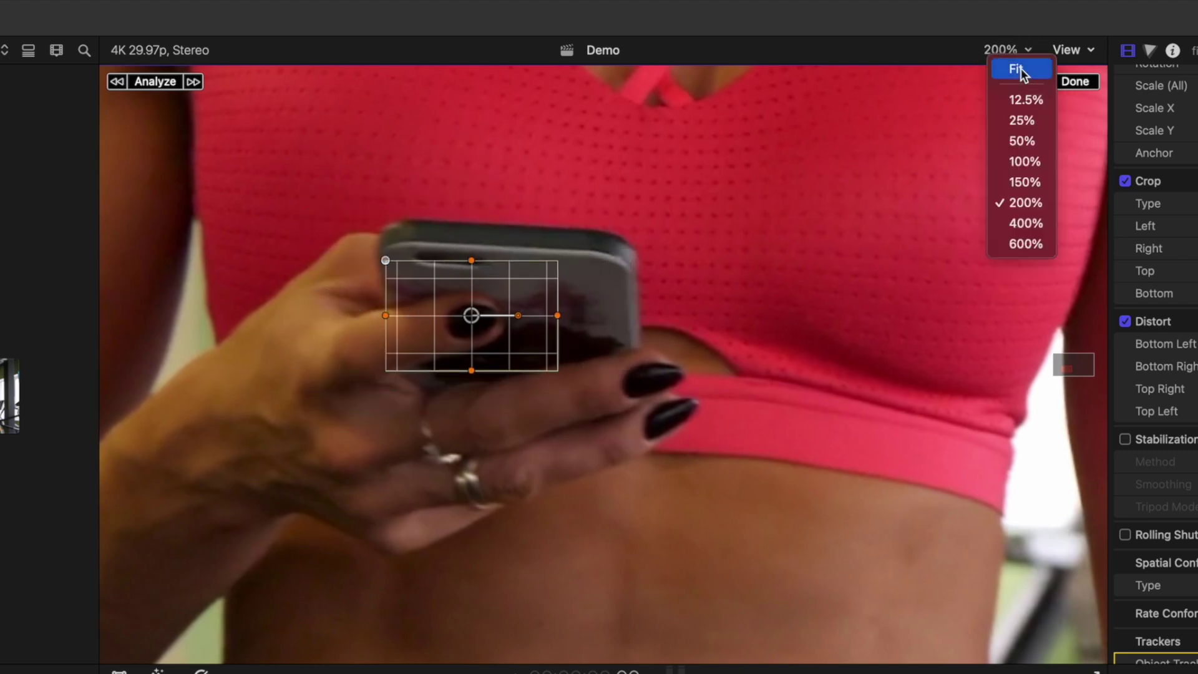
{"action": "left_click", "coordinate": [1021, 69]}
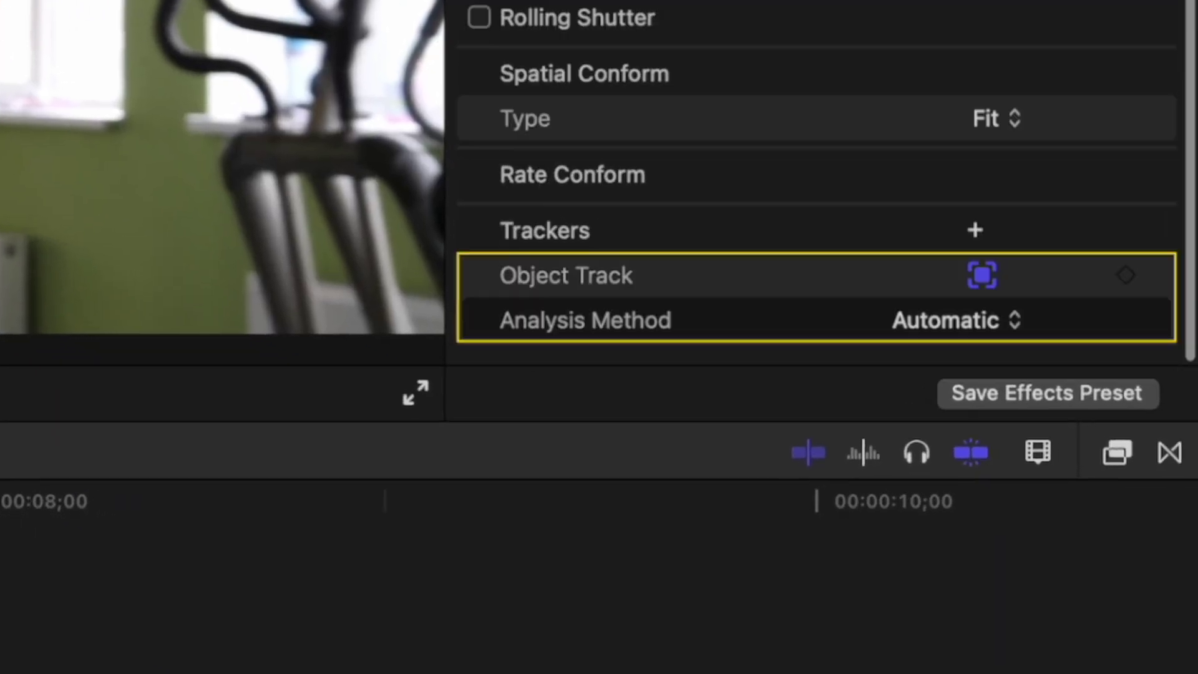
Step: Set the tracker's analysis method to Point Cloud and start analysing
{"action": "left_click", "coordinate": [1012, 318]}
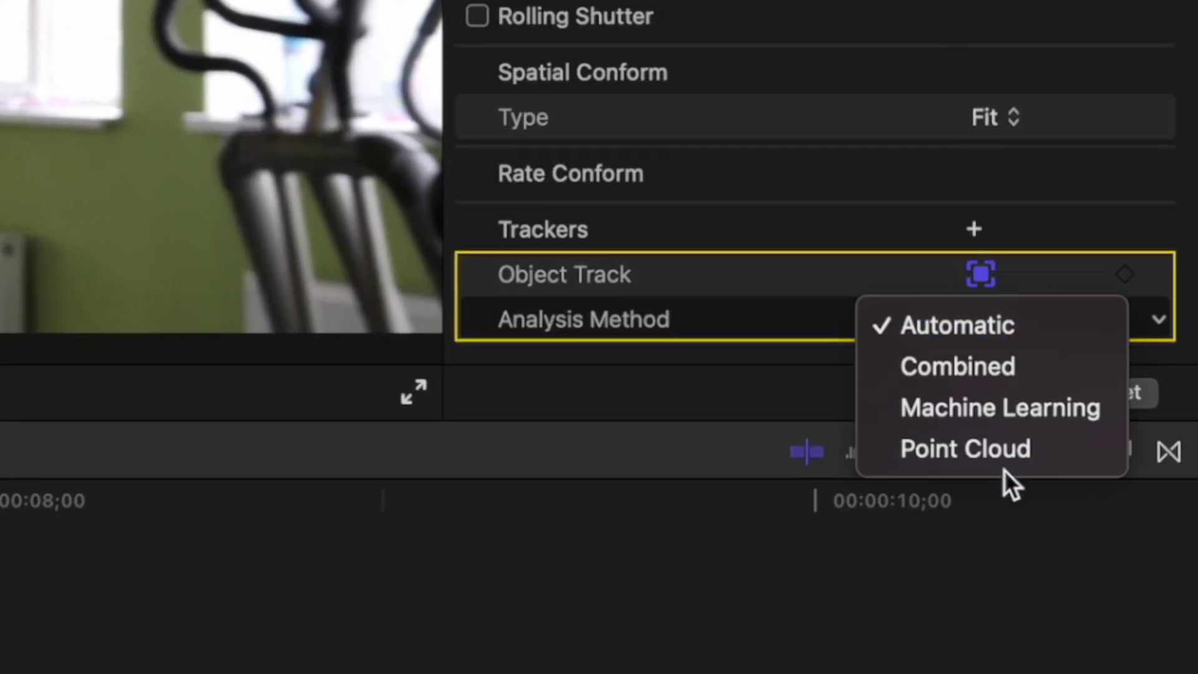
{"action": "left_click", "coordinate": [1005, 450]}
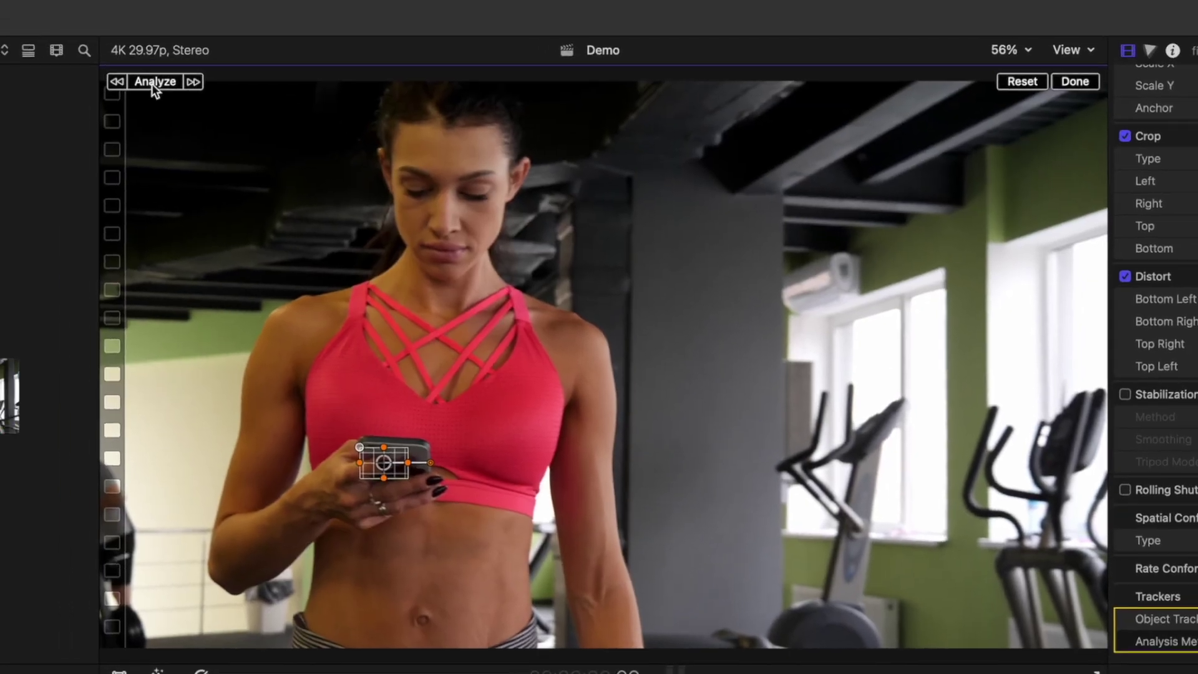
{"action": "left_click", "coordinate": [152, 84]}
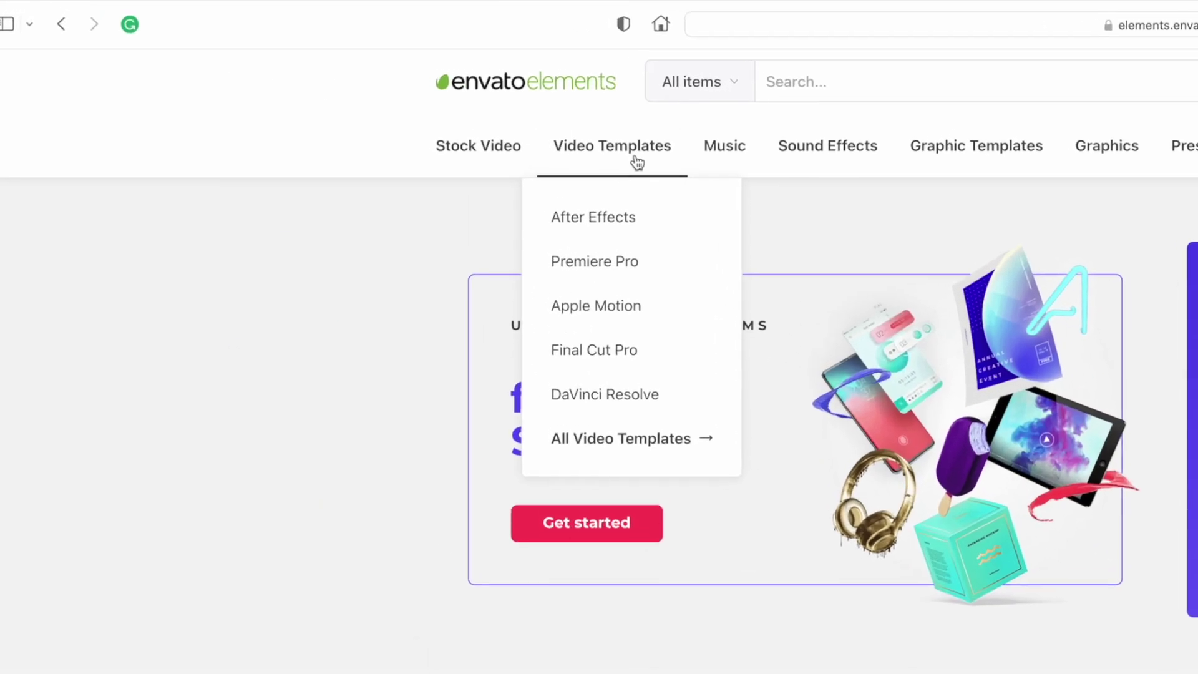
Step: Filter Envato Video Templates to Final Cut Pro and Apple Motion and search 'text messages'
{"action": "left_click", "coordinate": [350, 75]}
{"action": "scroll", "coordinate": [387, 387], "scroll_direction": "down", "scroll_amount": 10}
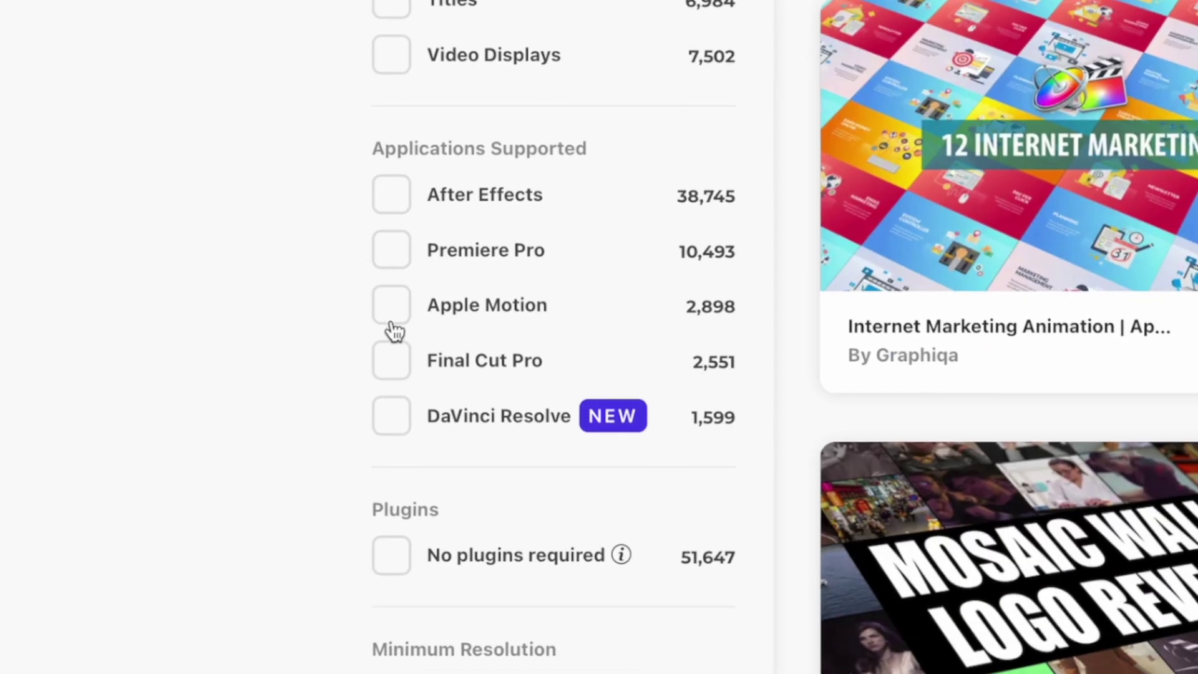
{"action": "left_click", "coordinate": [393, 362]}
{"action": "left_click", "coordinate": [395, 312]}
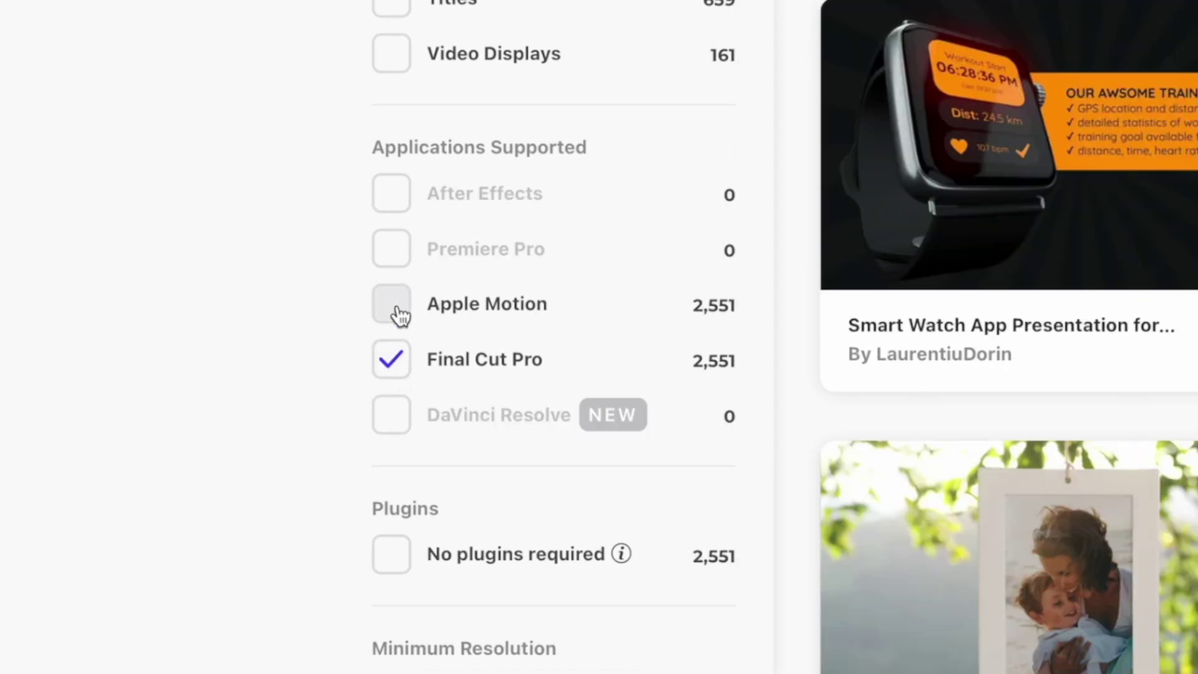
{"action": "scroll", "coordinate": [399, 315], "scroll_direction": "down", "scroll_amount": 1}
{"action": "scroll", "coordinate": [437, 224], "scroll_direction": "up", "scroll_amount": 10}
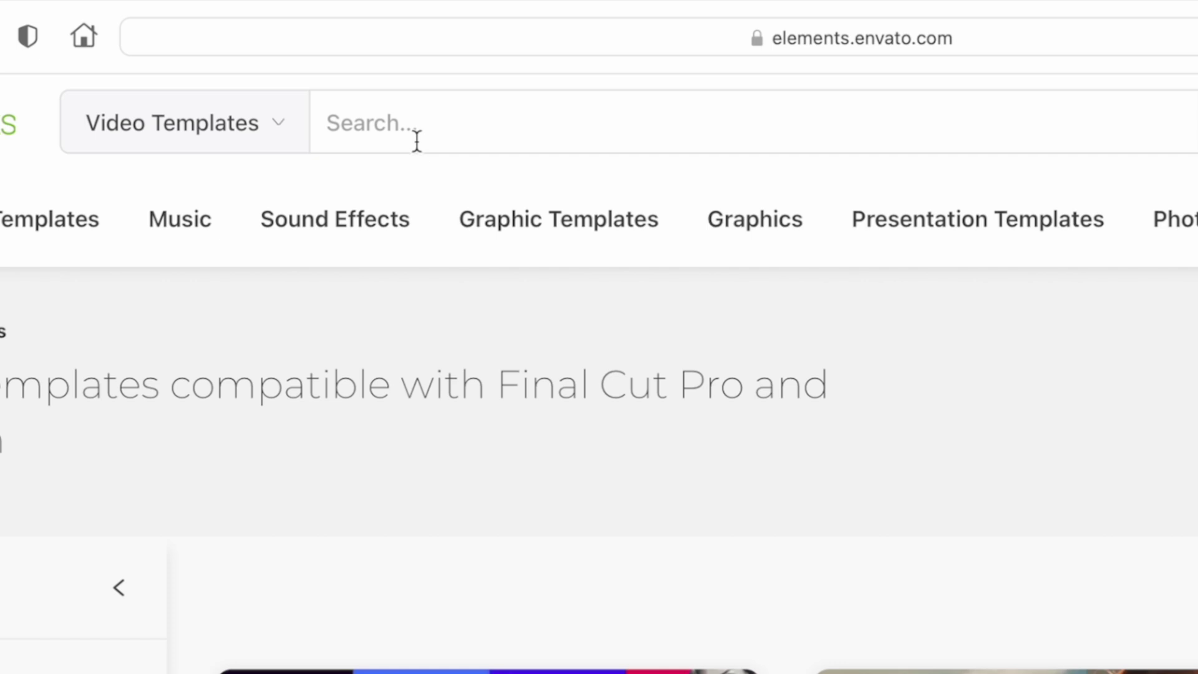
{"action": "type", "text": "text messages"}
{"action": "key", "text": "Return"}
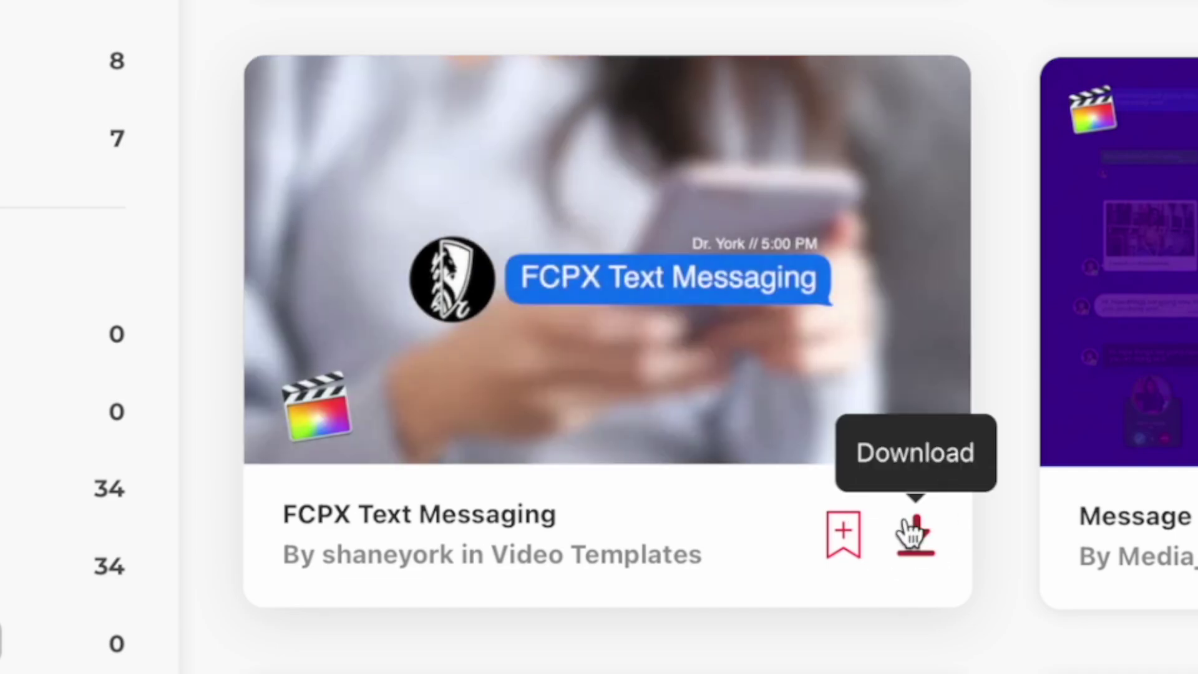
Step: Download the FCPX Text Messaging template and move its folder into Titles
{"action": "left_click", "coordinate": [910, 534]}
{"action": "left_click", "coordinate": [396, 189]}
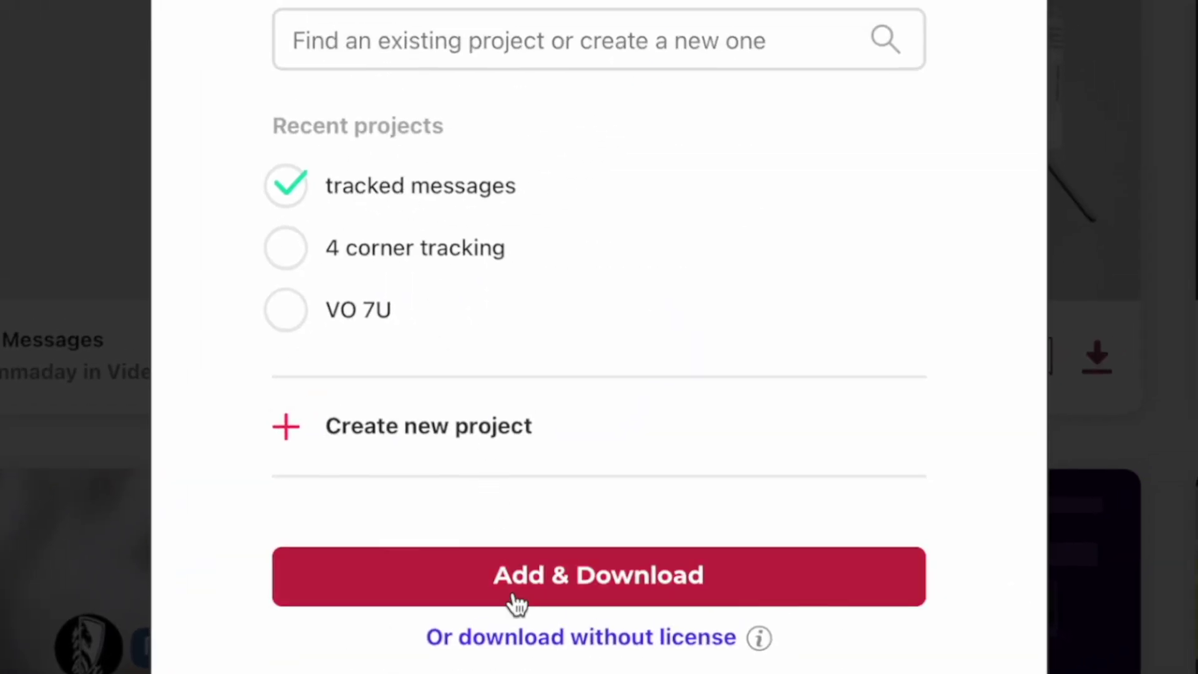
{"action": "left_click", "coordinate": [516, 604]}
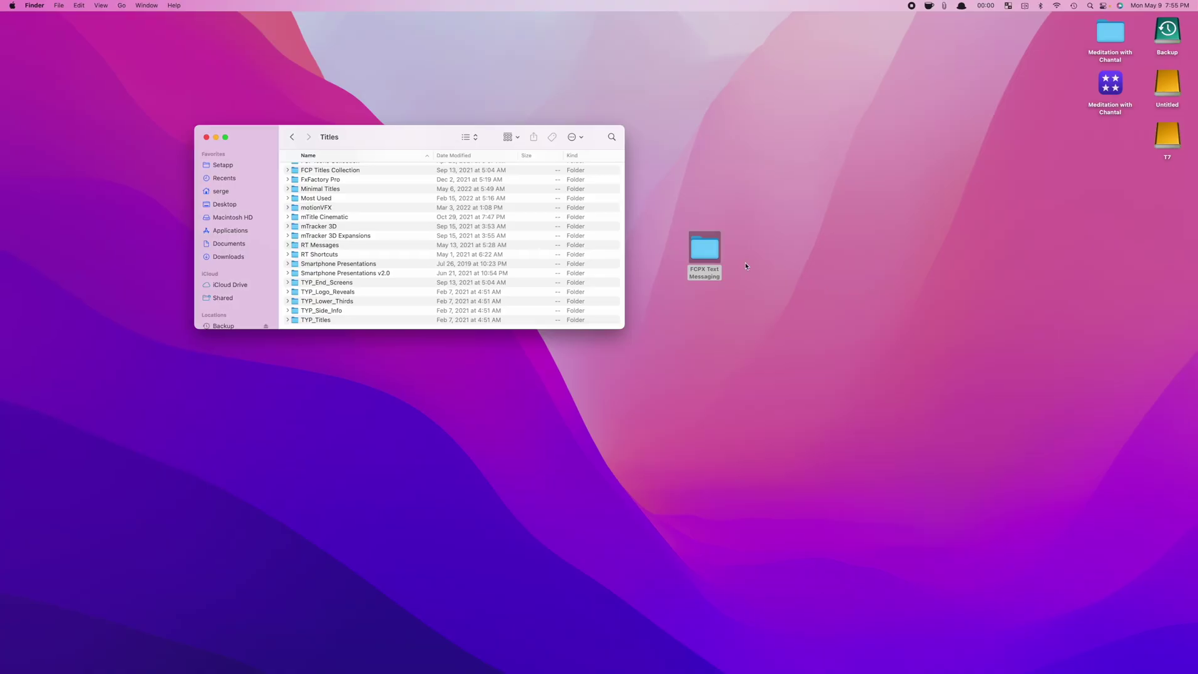
{"action": "left_click_drag", "start_coordinate": [705, 248], "coordinate": [392, 249]}
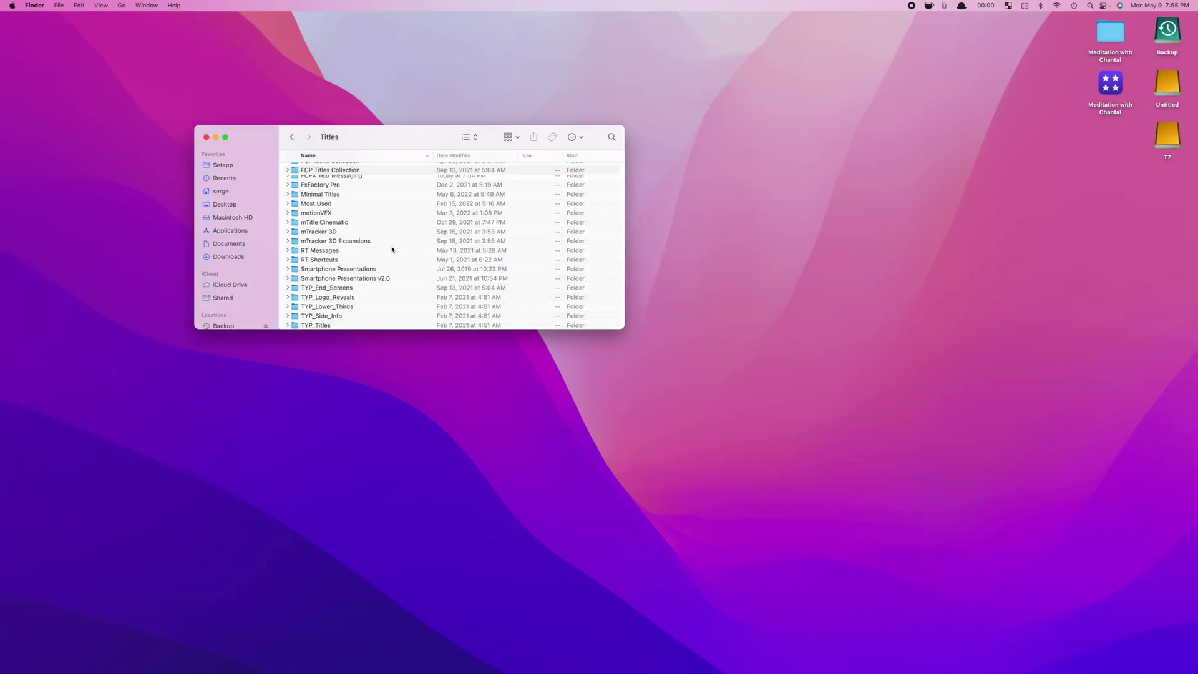
{"action": "left_click", "coordinate": [207, 137]}
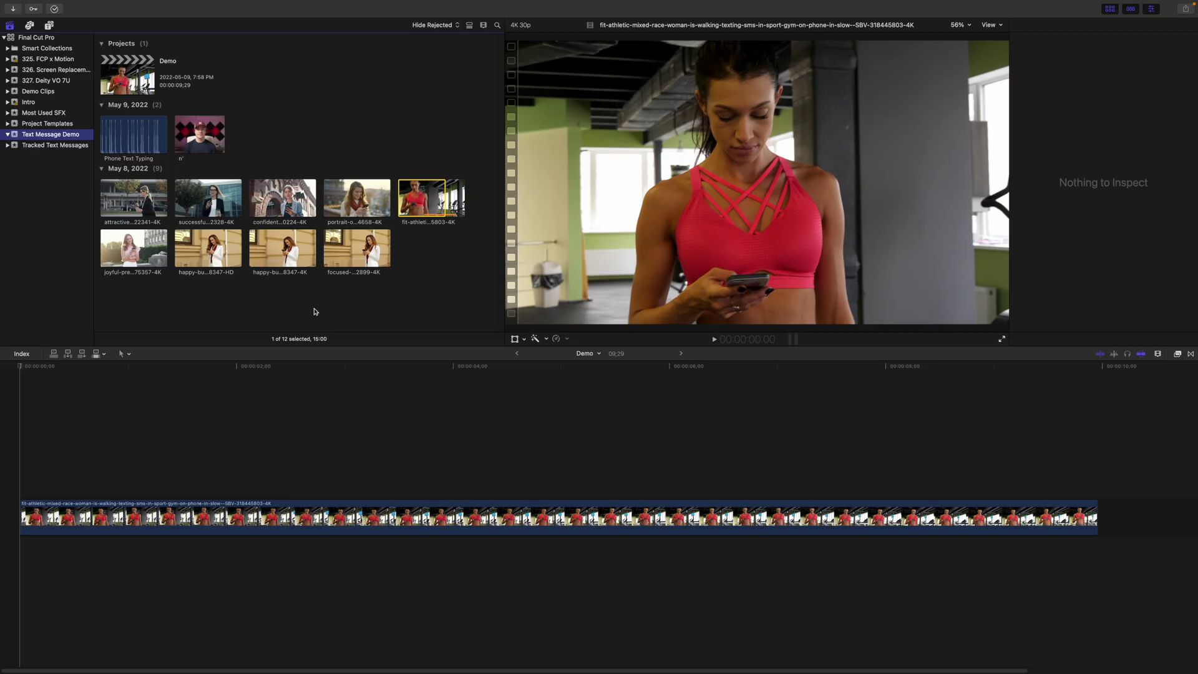
Step: Place the FCPX Text Messaging 'Text Left' title on the timeline above the gym clip
{"action": "left_click", "coordinate": [150, 402]}
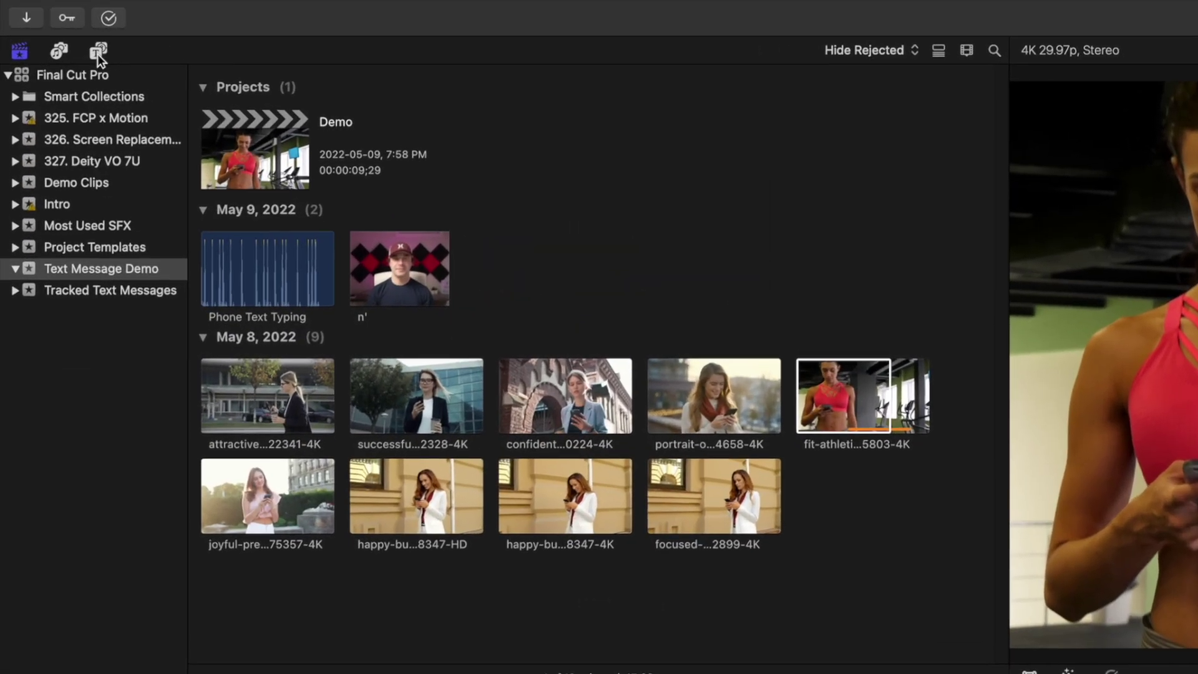
{"action": "left_click", "coordinate": [50, 25]}
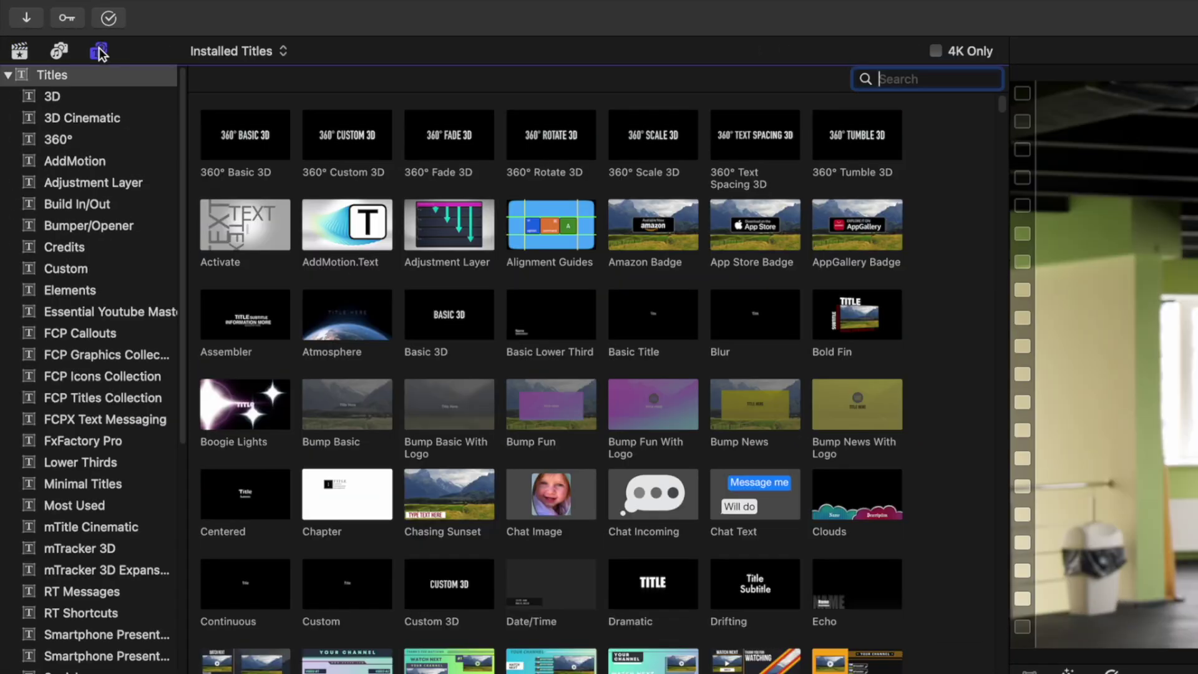
{"action": "left_click", "coordinate": [117, 417]}
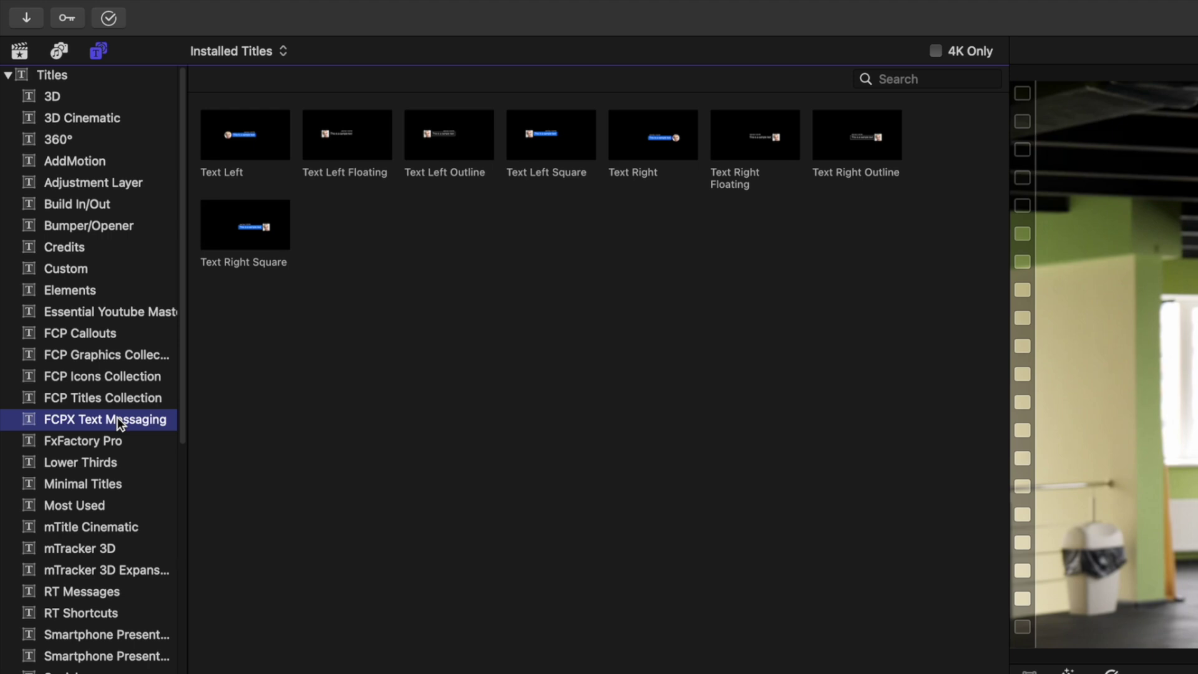
{"action": "left_click_drag", "start_coordinate": [237, 133], "coordinate": [177, 306]}
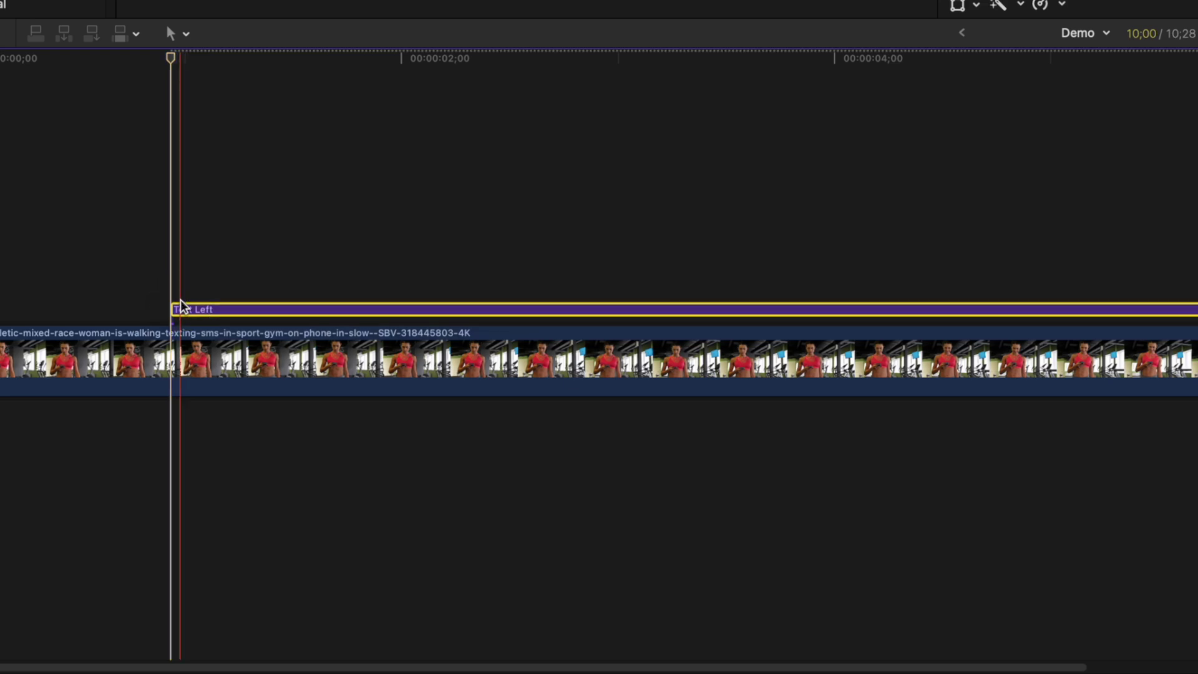
{"action": "left_click", "coordinate": [361, 311]}
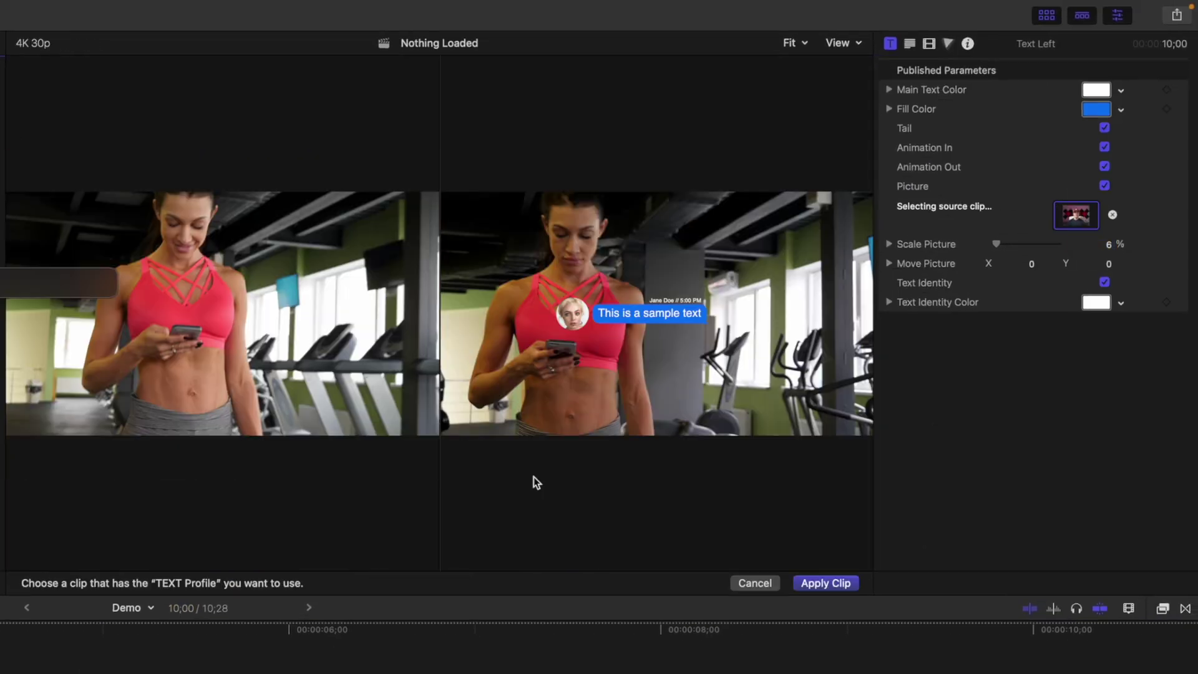
Step: Apply the profile clip as the bubble picture, set fill to Aluminum, and disable Animation In
{"action": "left_click", "coordinate": [825, 583]}
{"action": "left_click", "coordinate": [1096, 109]}
{"action": "left_click", "coordinate": [1131, 116]}
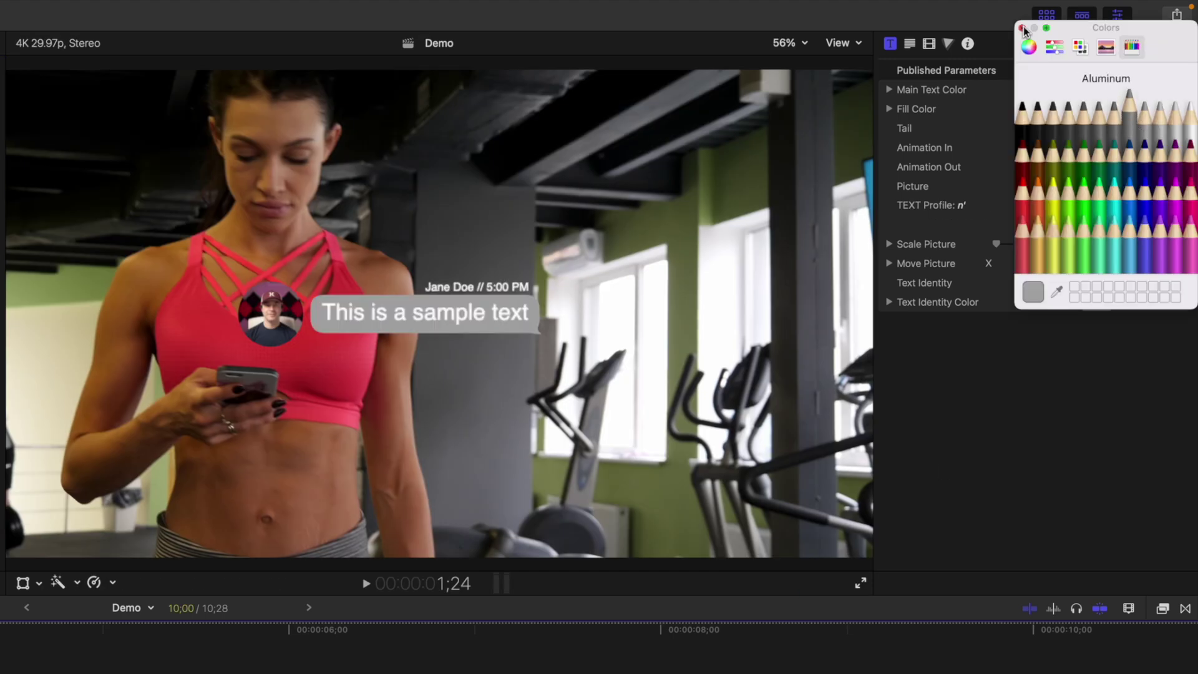
{"action": "left_click", "coordinate": [1023, 116]}
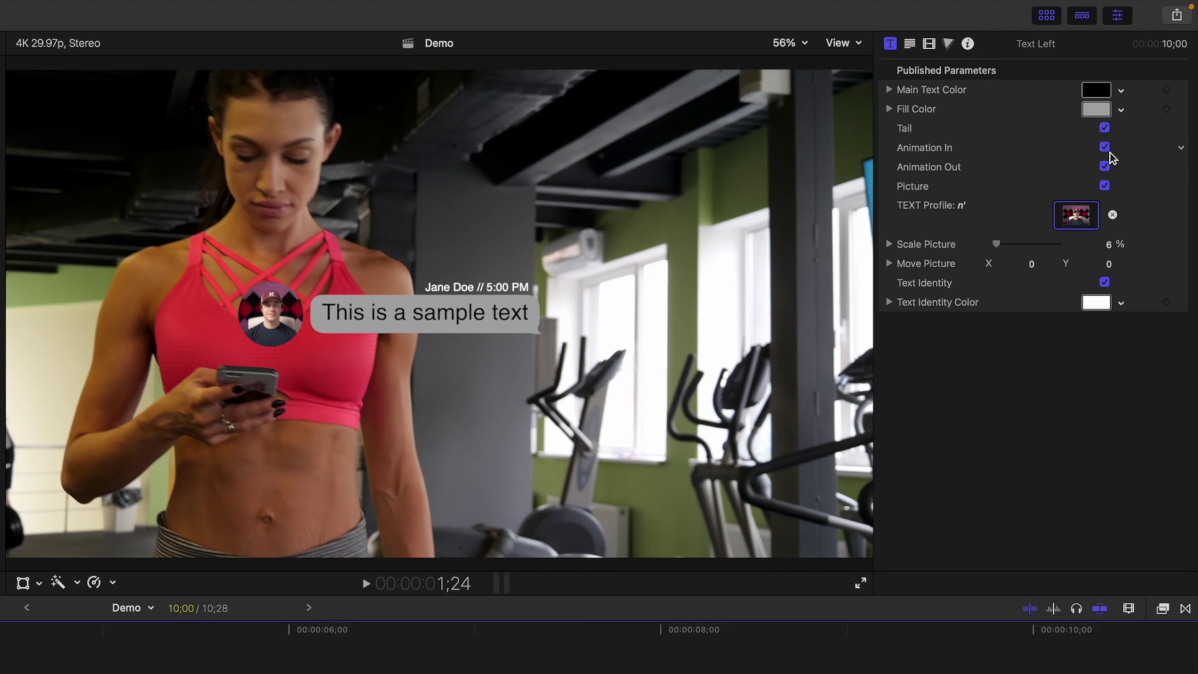
{"action": "left_click", "coordinate": [1105, 147]}
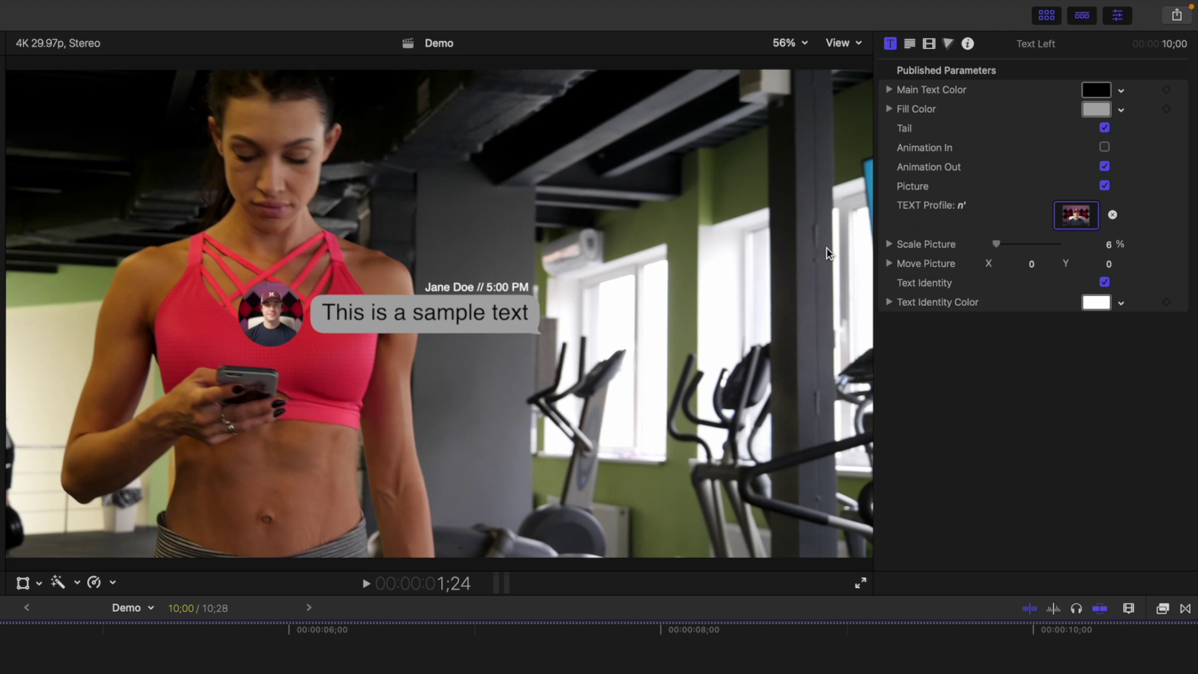
{"action": "left_click", "coordinate": [443, 321]}
Step: Change the bubble text to 'Hey, where are you?', replace the sender name, and nudge it down-left
{"action": "double_click", "coordinate": [443, 321]}
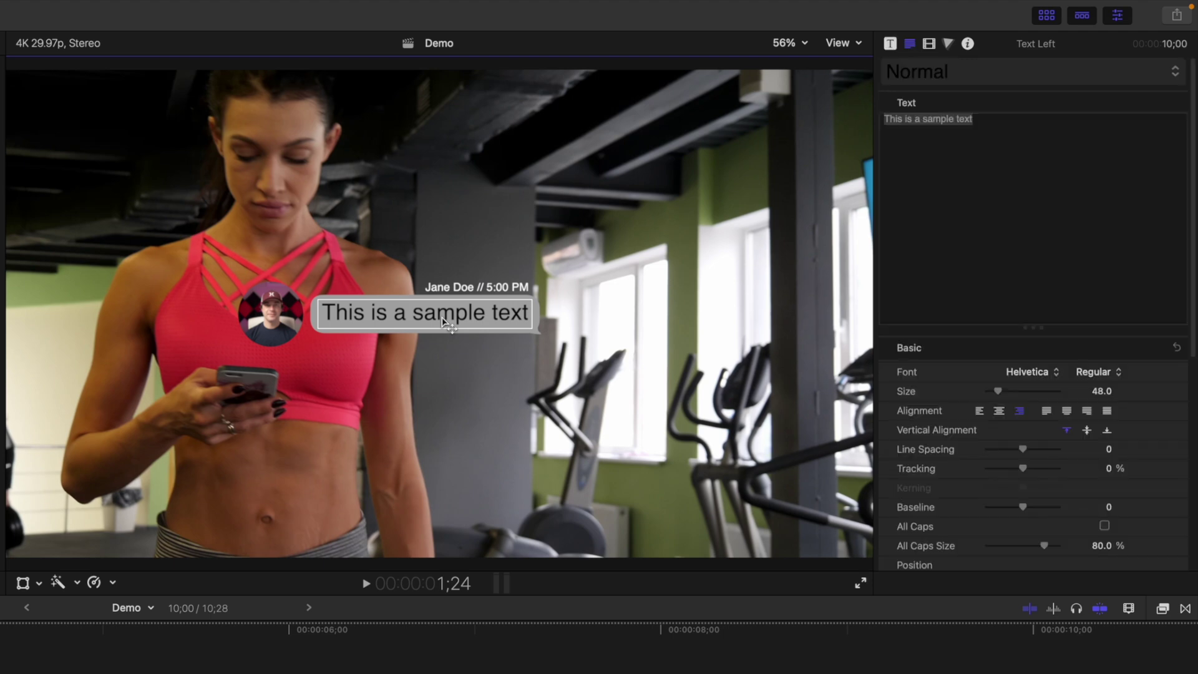
{"action": "triple_click", "coordinate": [1004, 124]}
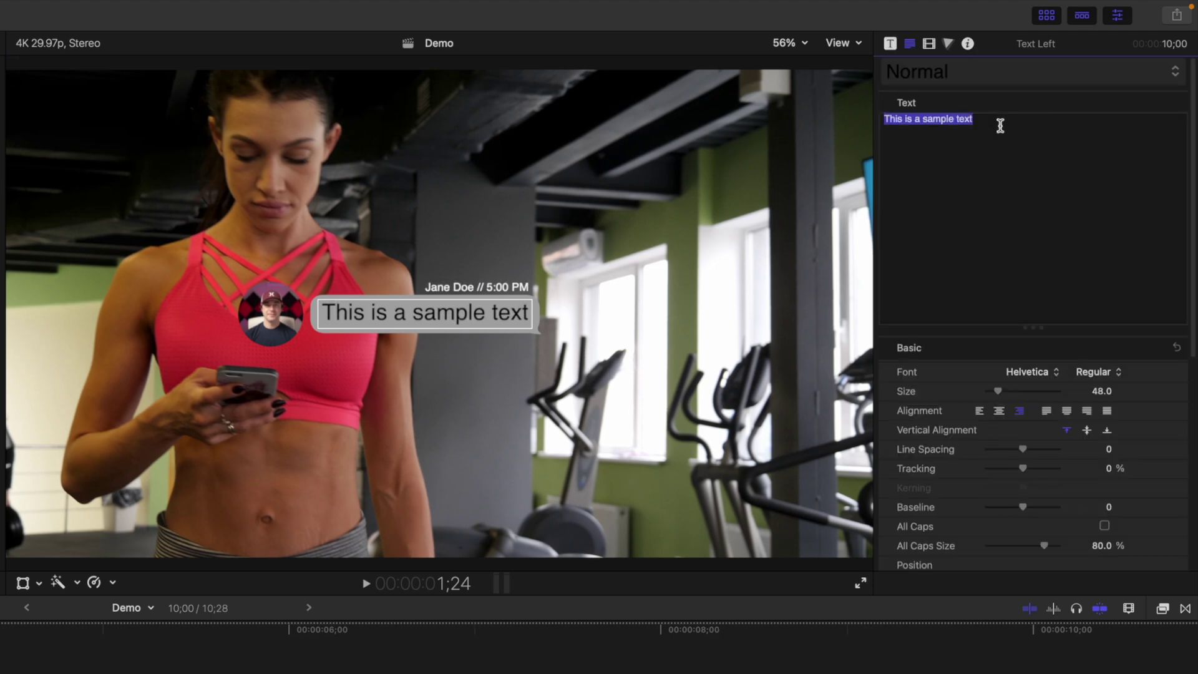
{"action": "type", "text": "Hey, "}
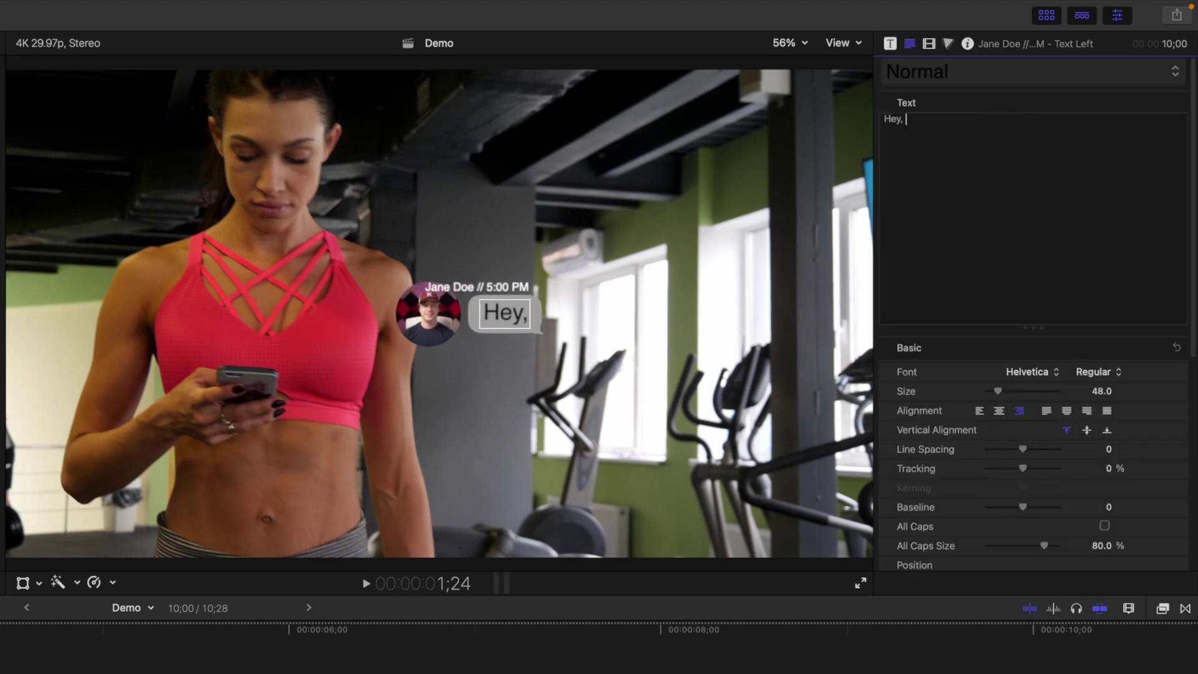
{"action": "type", "text": "where are "}
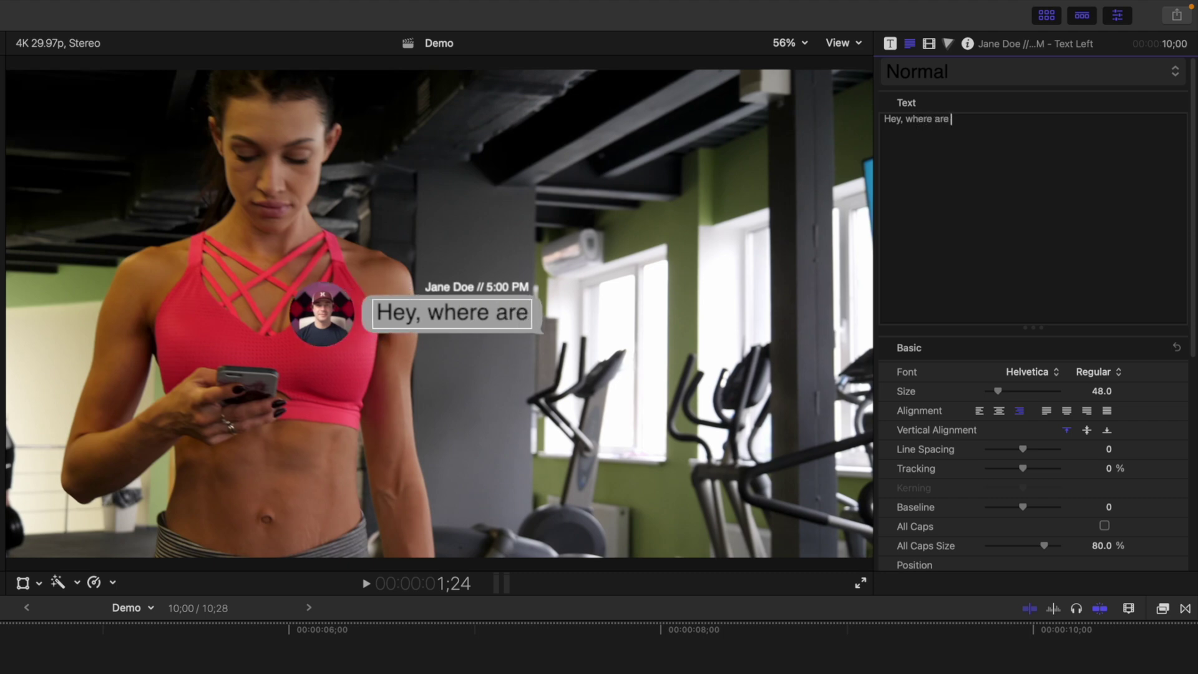
{"action": "type", "text": "you?"}
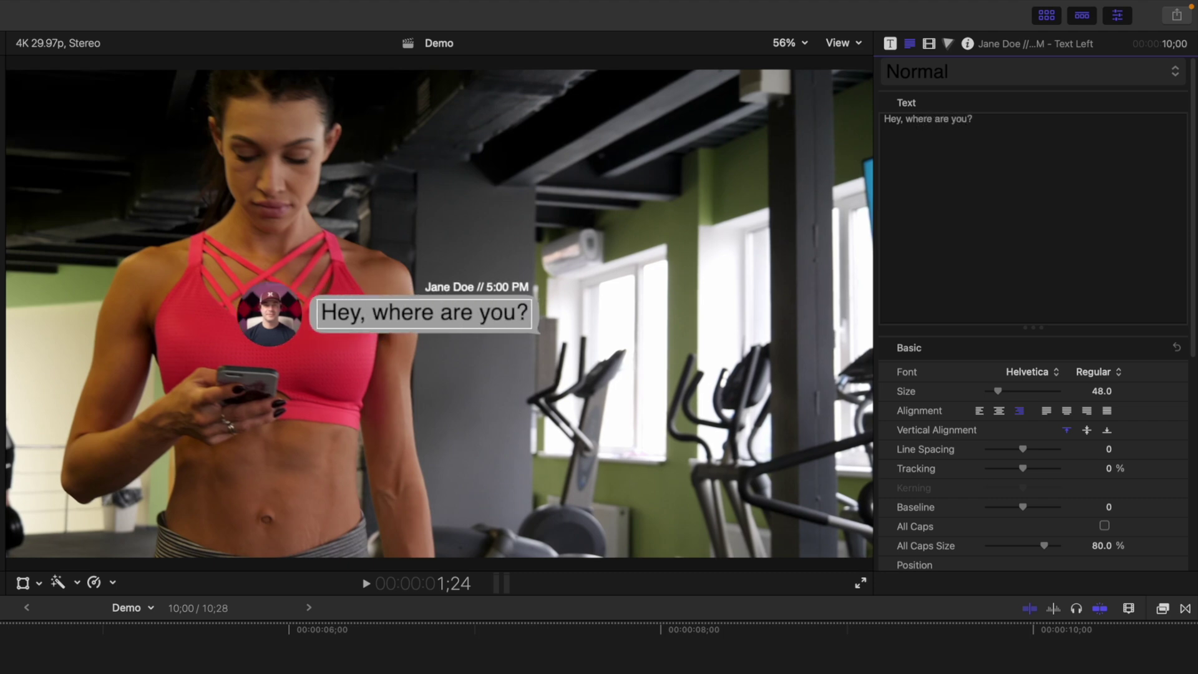
{"action": "left_click", "coordinate": [450, 284]}
{"action": "left_click_drag", "start_coordinate": [924, 119], "coordinate": [885, 119]}
{"action": "type", "text": "Serge "}
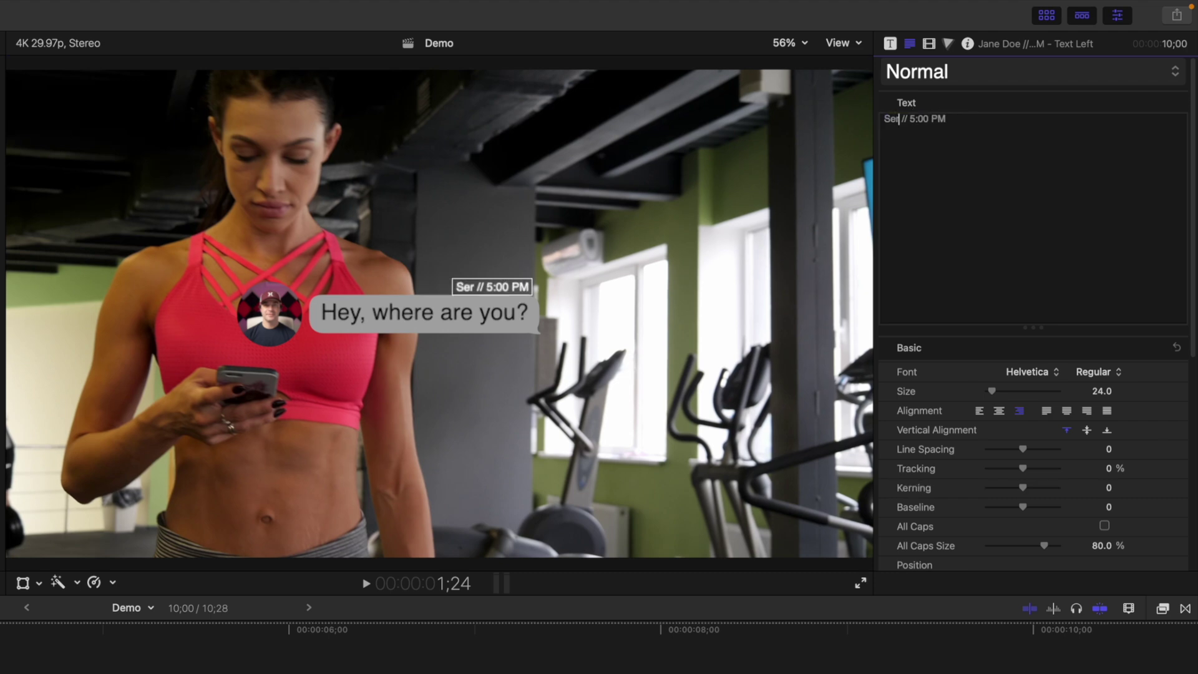
{"action": "type", "text": "m"}
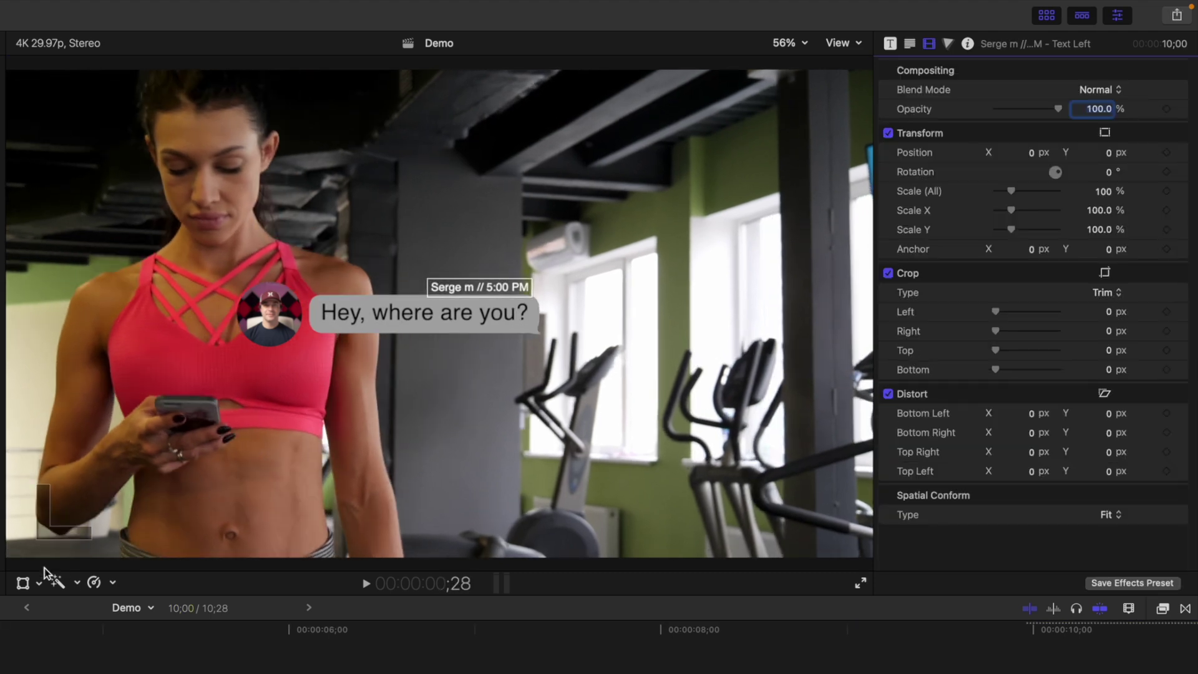
{"action": "left_click", "coordinate": [22, 583]}
{"action": "left_click_drag", "start_coordinate": [385, 333], "coordinate": [372, 381]}
Step: Re-enable Animation In and set the bubble's tracker to Object Track on the phone
{"action": "left_click", "coordinate": [890, 44]}
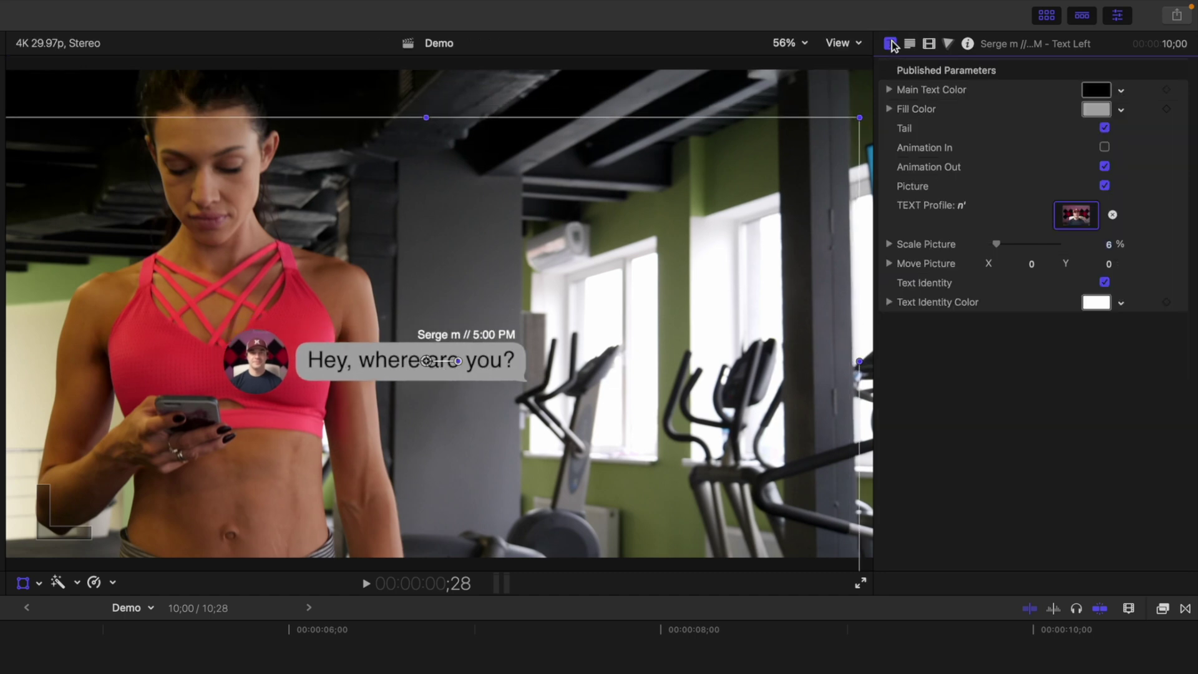
{"action": "left_click", "coordinate": [1105, 148]}
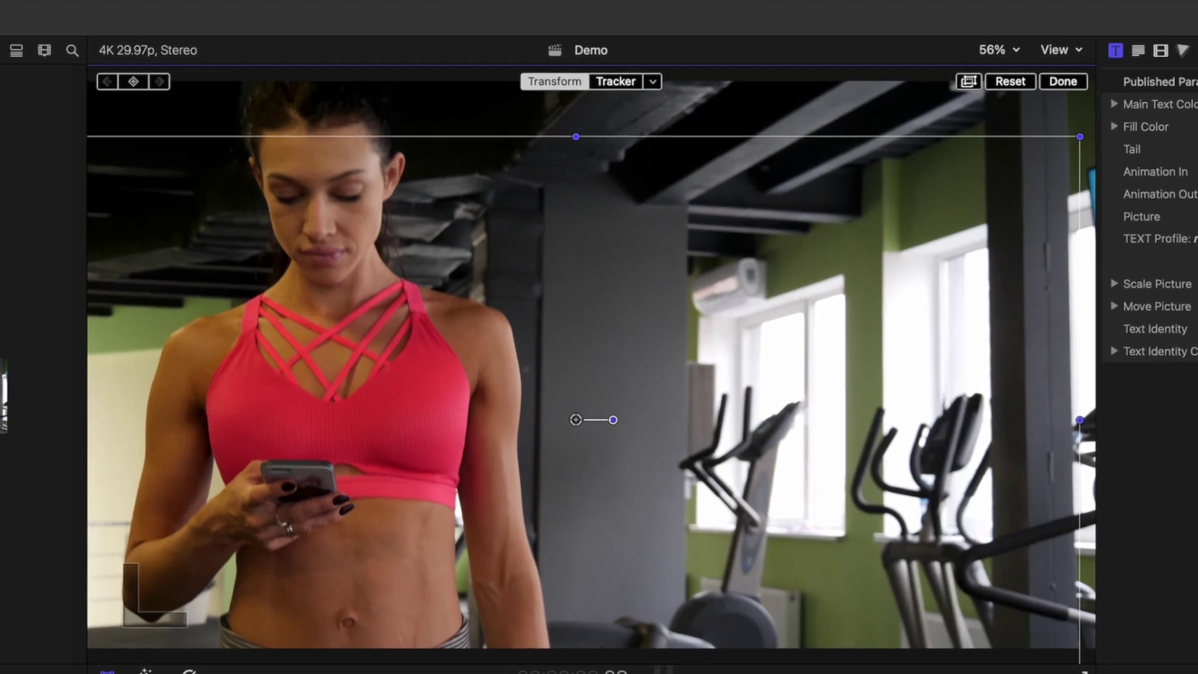
{"action": "left_click", "coordinate": [654, 82]}
{"action": "left_click", "coordinate": [673, 152]}
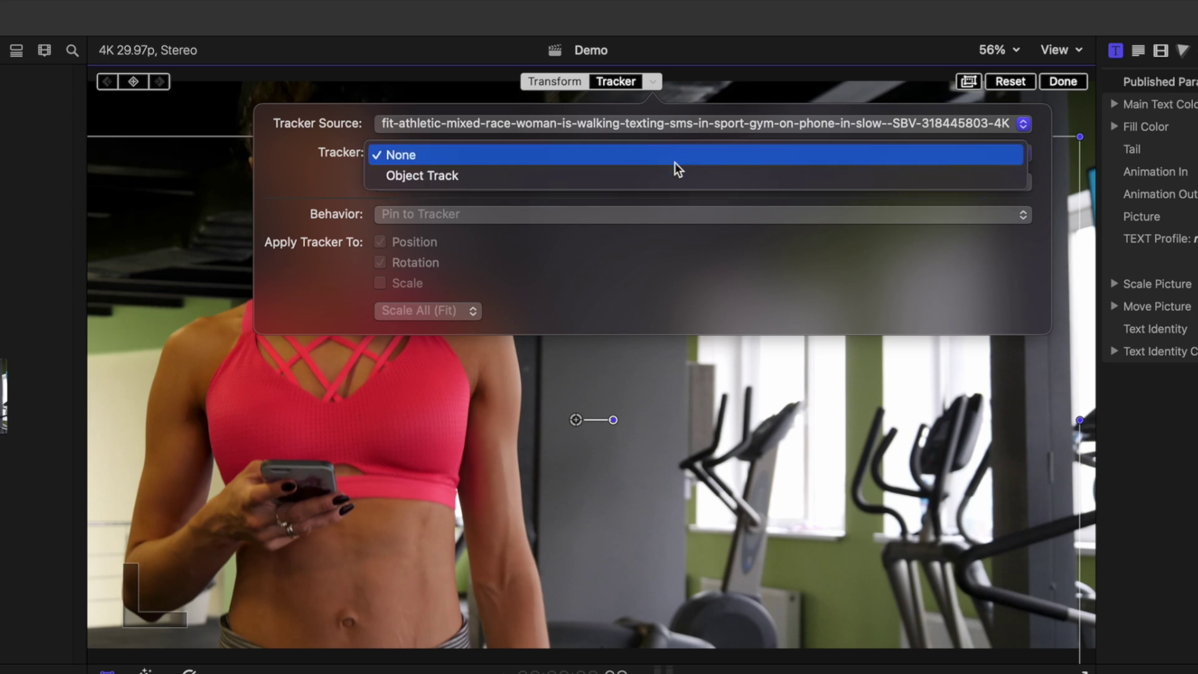
{"action": "left_click", "coordinate": [674, 166]}
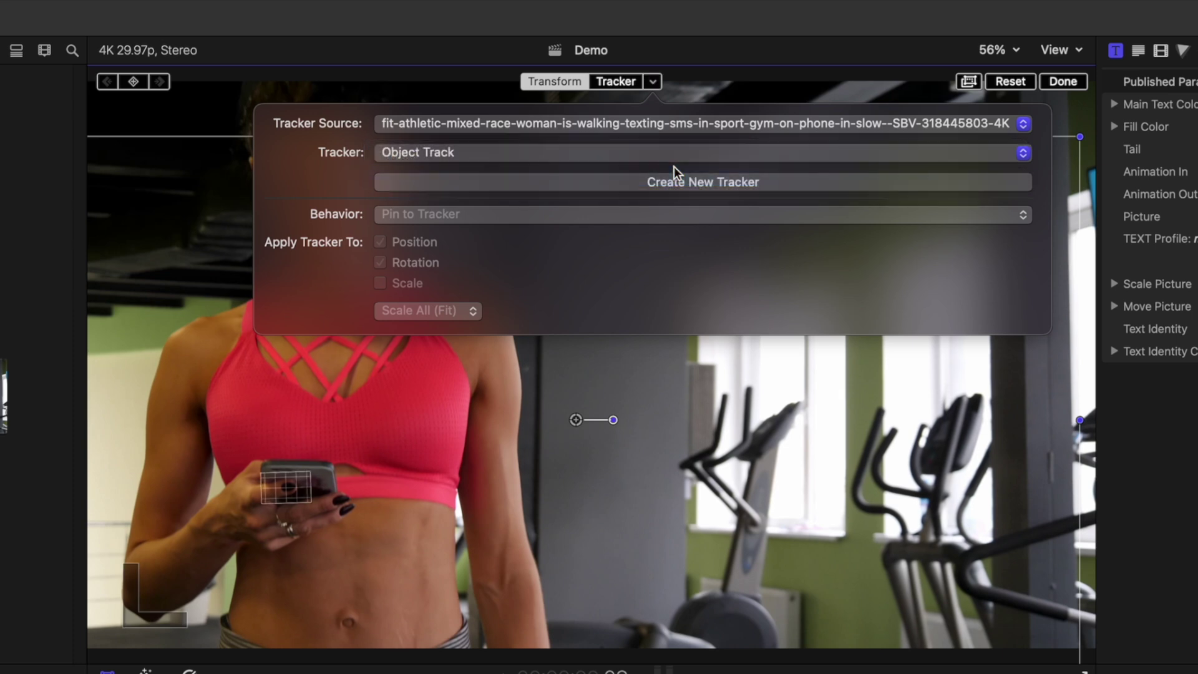
{"action": "key", "text": "Escape"}
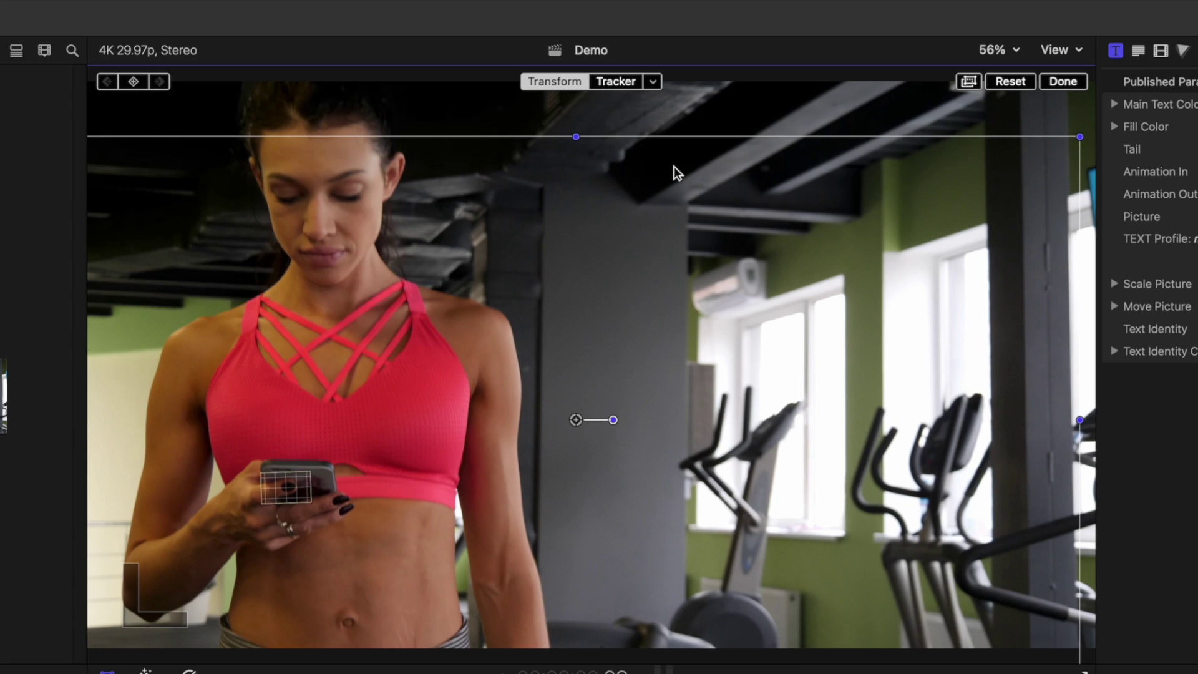
Step: Turn off rotation tracking and set the bubble's Rotation to 0°
{"action": "left_click", "coordinate": [653, 82]}
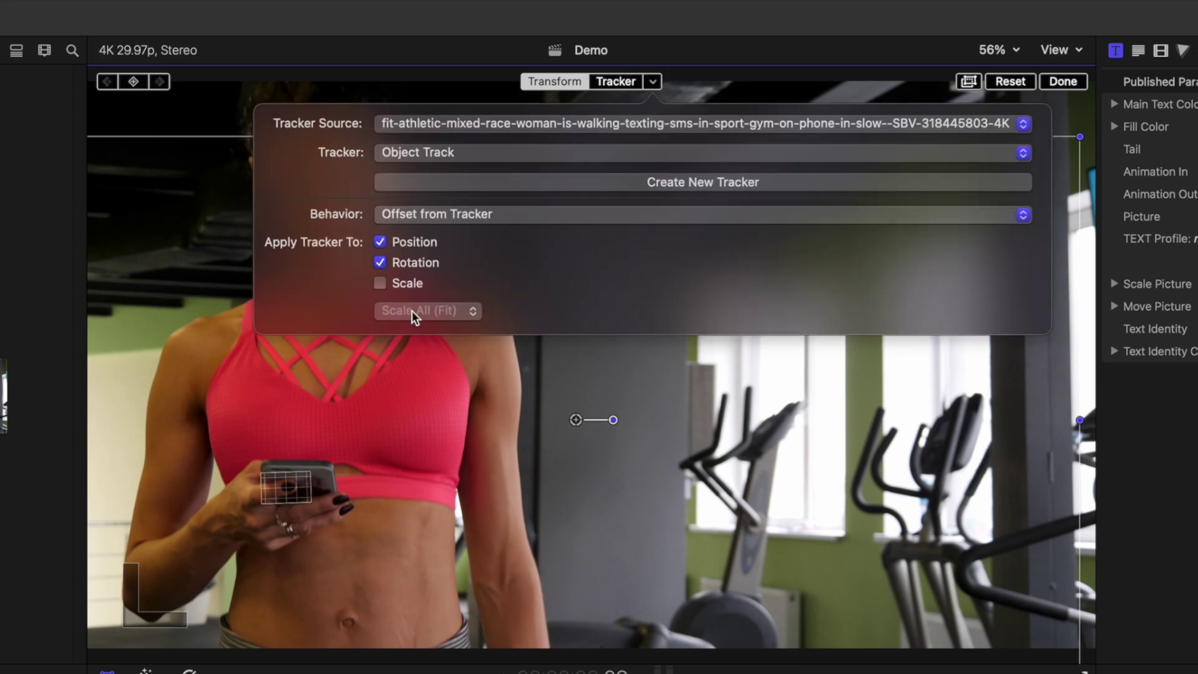
{"action": "left_click", "coordinate": [379, 263]}
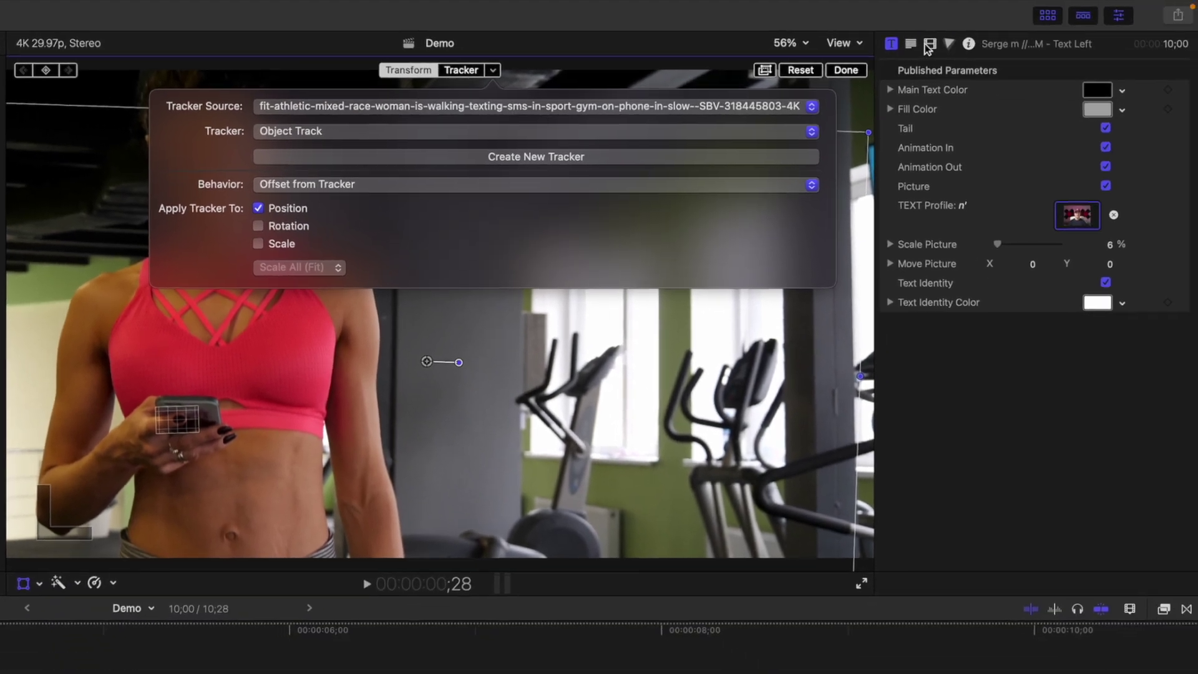
{"action": "left_click", "coordinate": [1161, 50]}
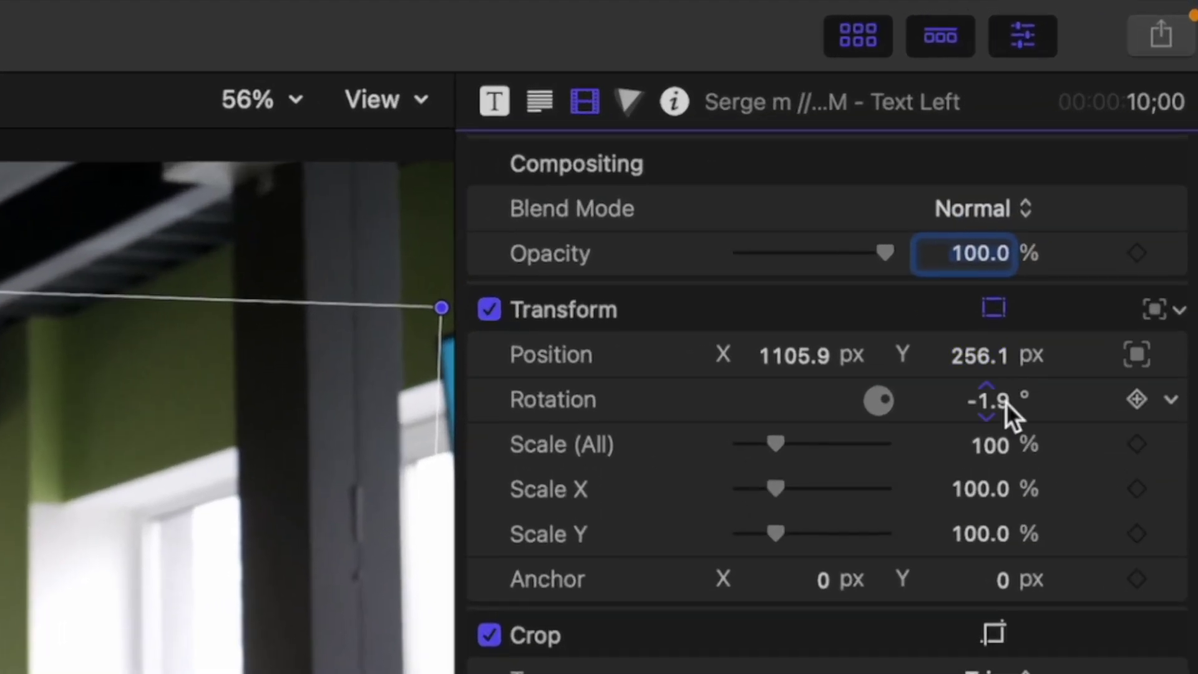
{"action": "left_click", "coordinate": [995, 397]}
{"action": "type", "text": "0"}
{"action": "key", "text": "Return"}
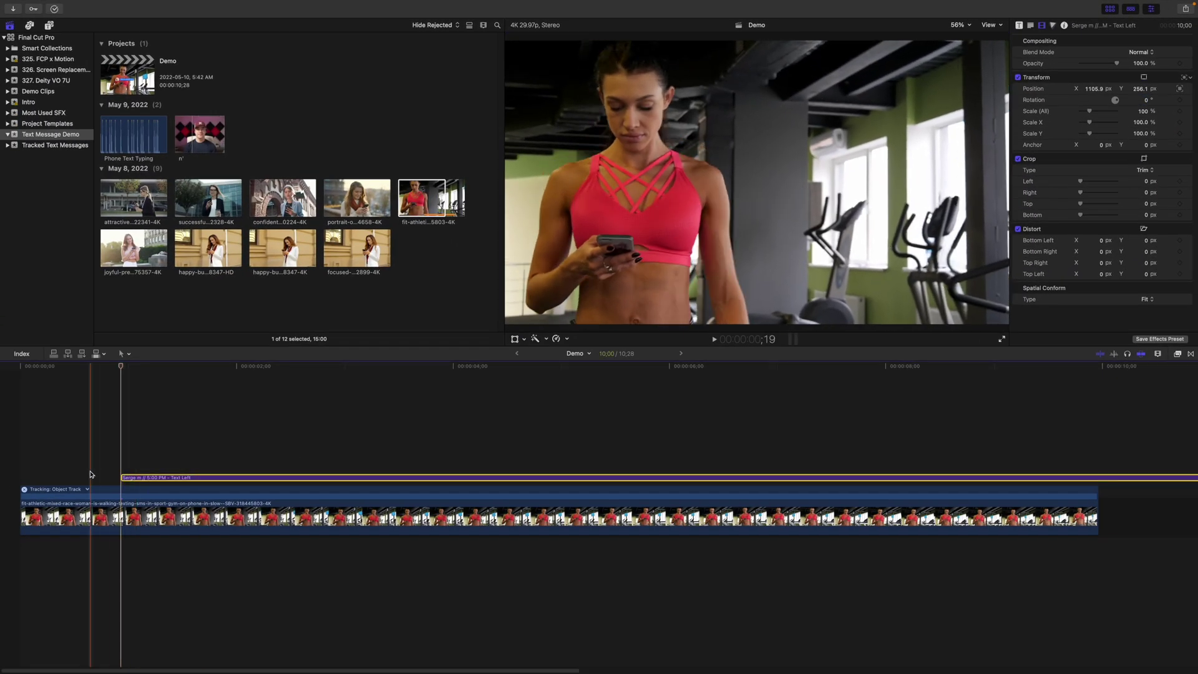
{"action": "key", "text": "space"}
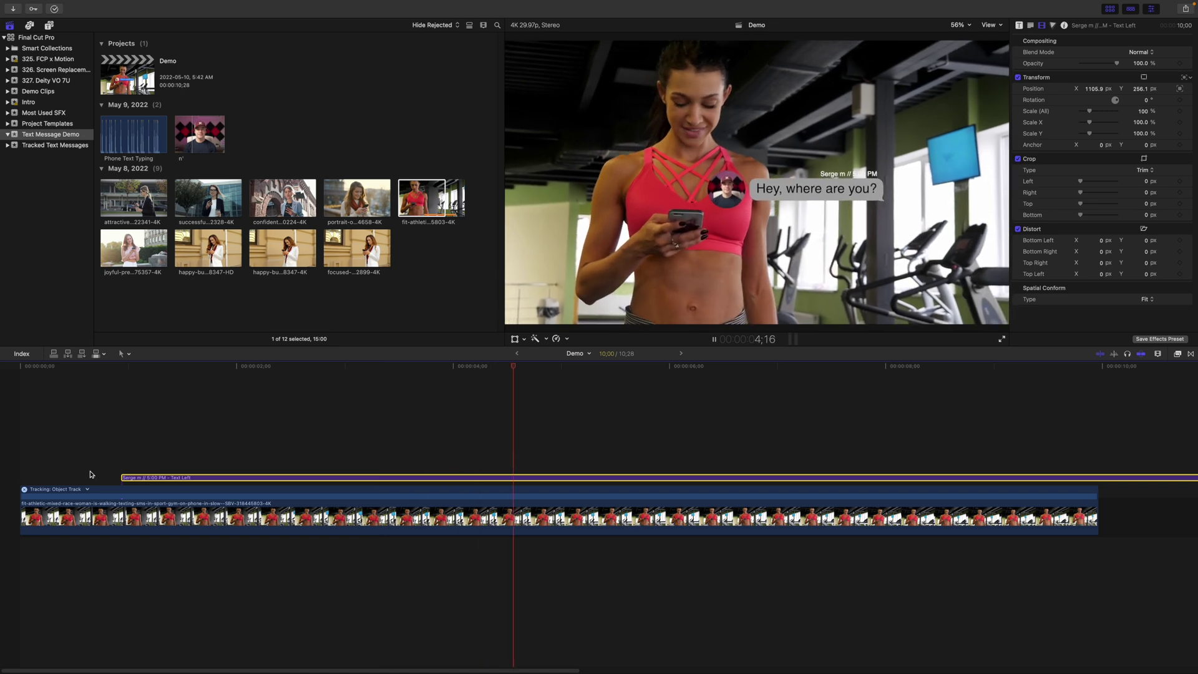
{"action": "key", "text": "space"}
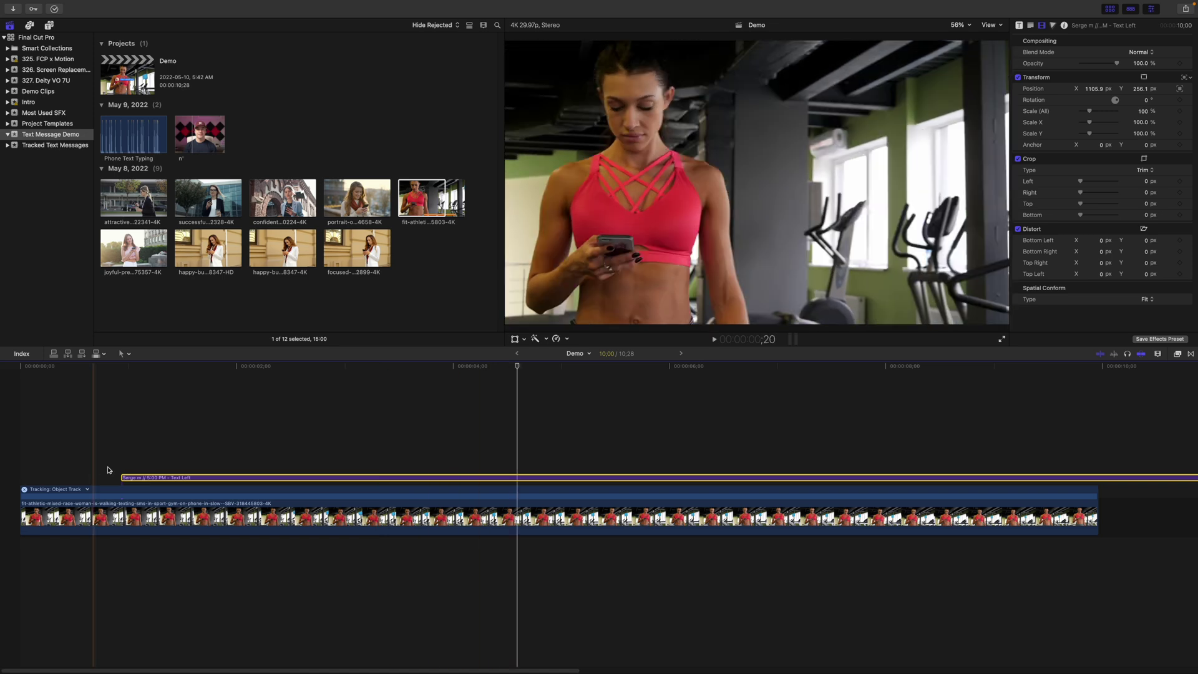
{"action": "left_click", "coordinate": [243, 451]}
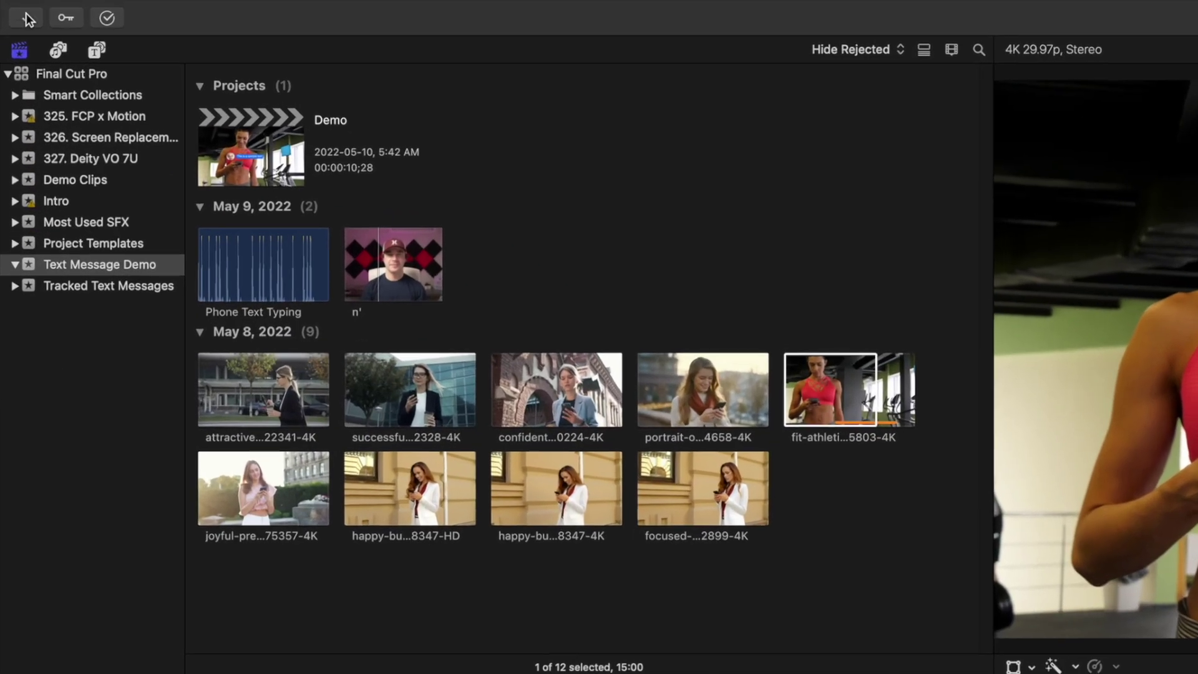
Step: Add a Text Right title to the timeline with its intro animation off
{"action": "left_click", "coordinate": [101, 51]}
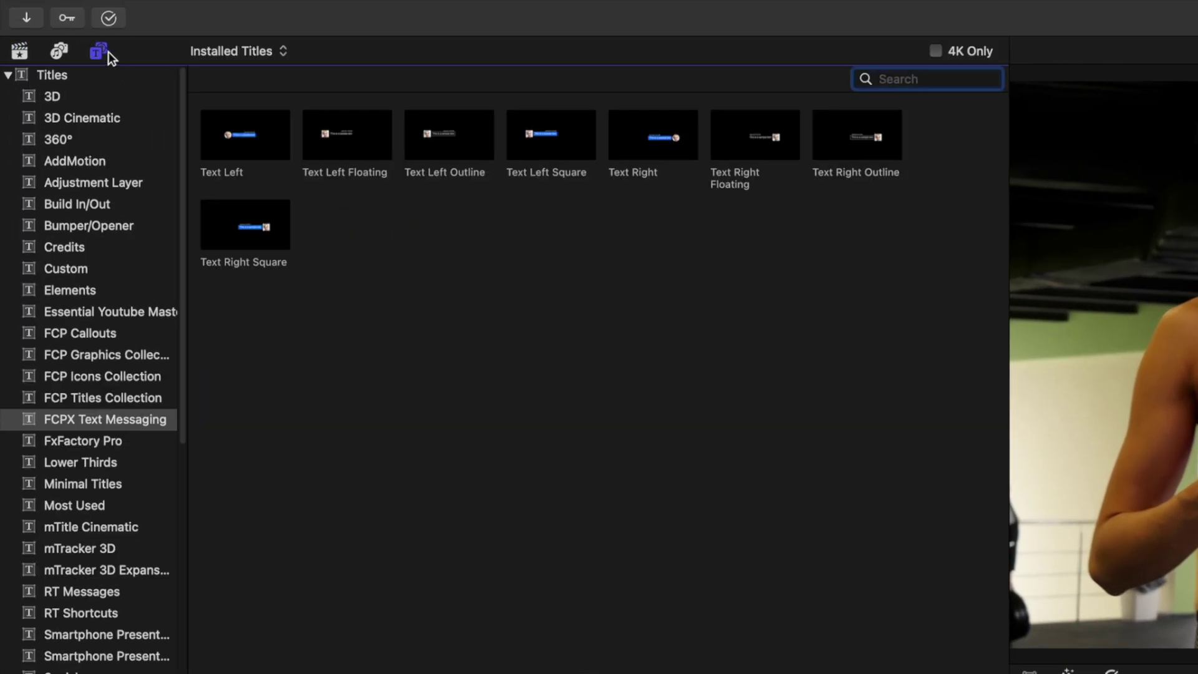
{"action": "left_click_drag", "start_coordinate": [664, 145], "coordinate": [418, 244]}
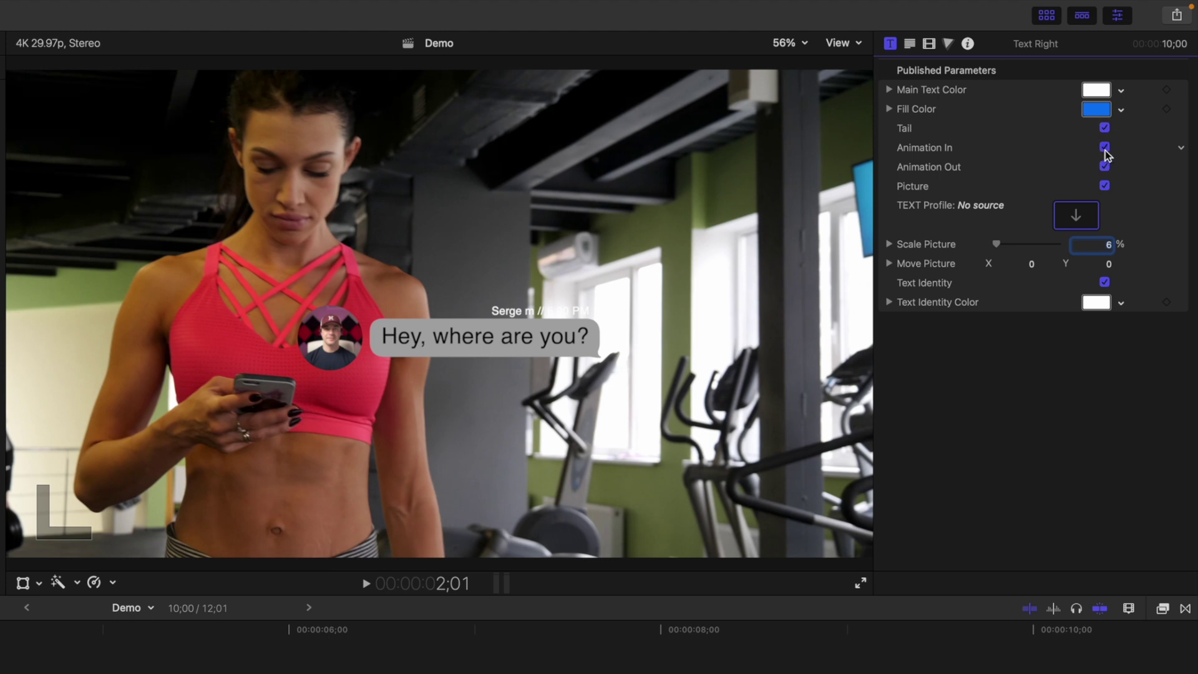
{"action": "left_click", "coordinate": [1104, 148]}
Step: Make the reply read "I'm at the gym" and use the woman's clip as its avatar
{"action": "left_click", "coordinate": [554, 351]}
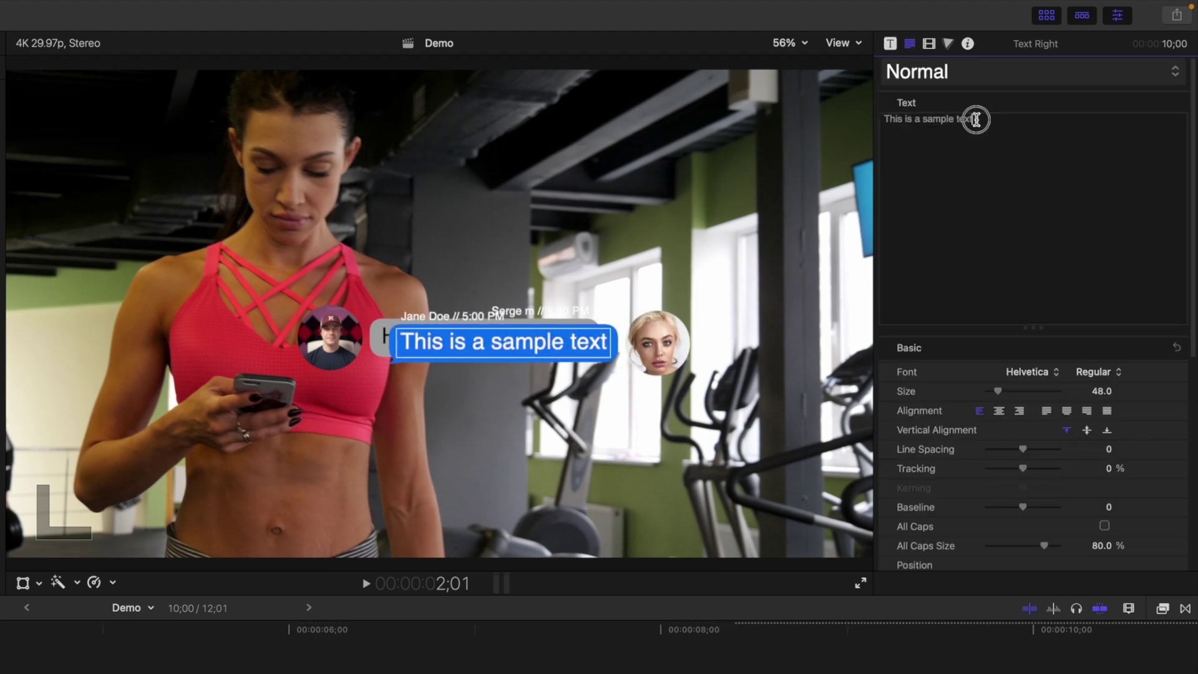
{"action": "type", "text": "I'm at the gym"}
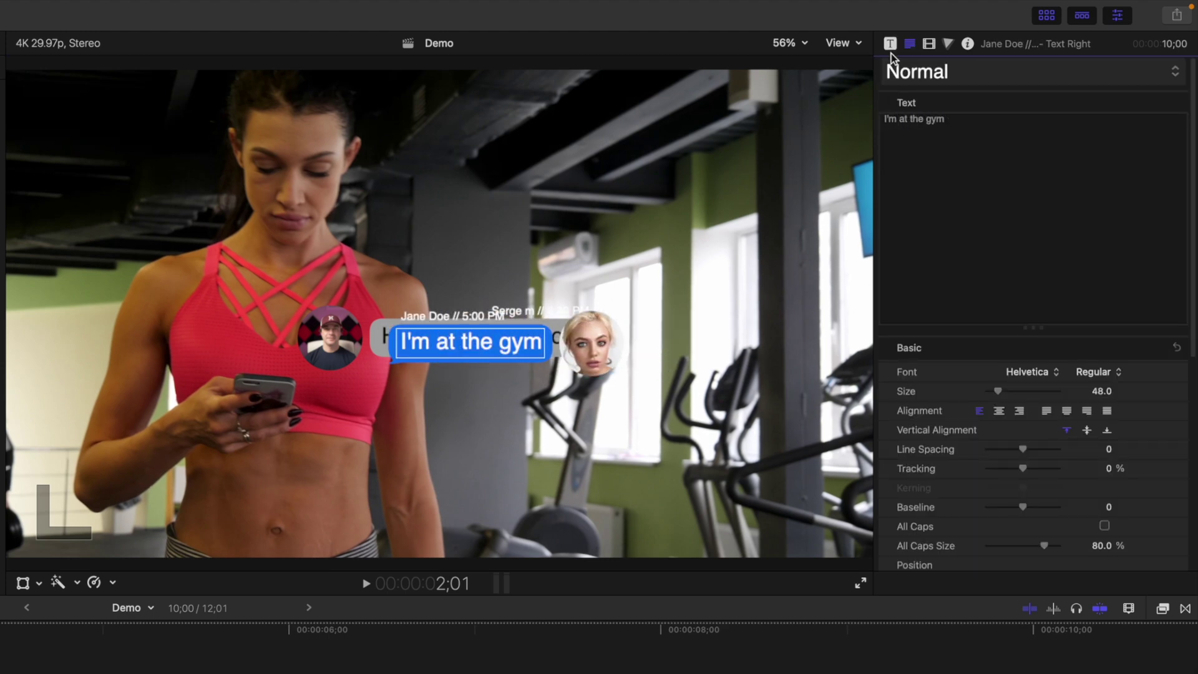
{"action": "left_click", "coordinate": [890, 43]}
{"action": "left_click", "coordinate": [1076, 212]}
{"action": "left_click", "coordinate": [844, 587]}
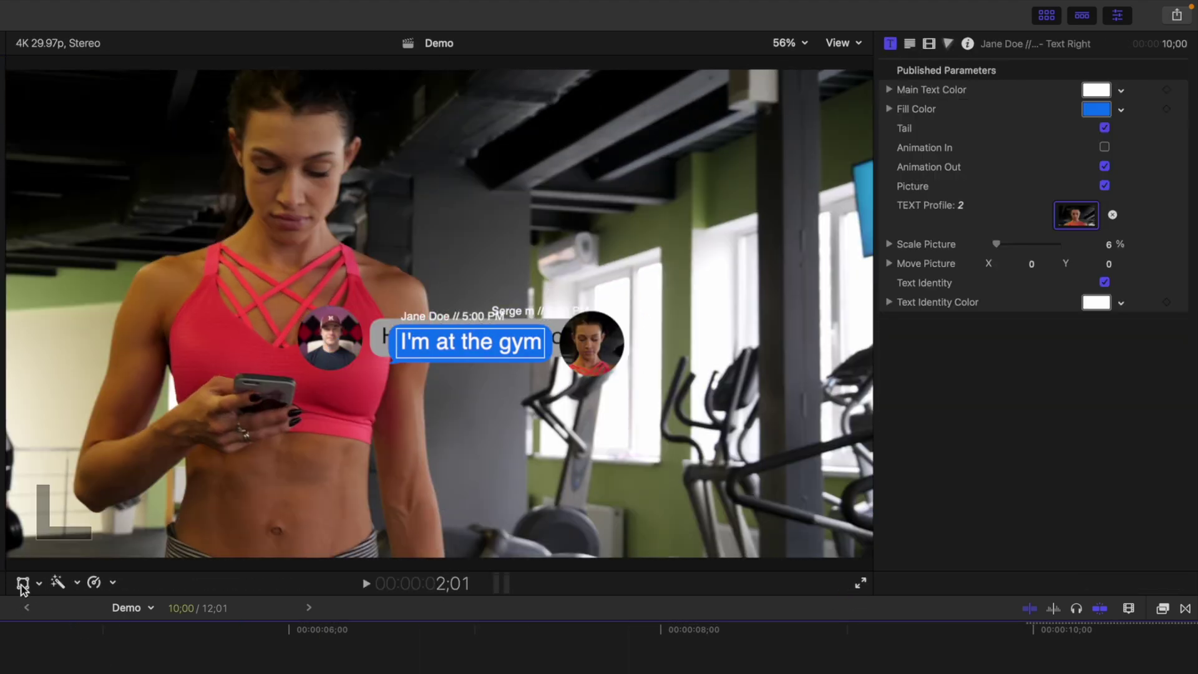
Step: Move the reply bubble right and attach it to the phone's Object Track as a position offset
{"action": "left_click", "coordinate": [23, 584]}
{"action": "left_click_drag", "start_coordinate": [465, 328], "coordinate": [524, 308]}
{"action": "left_click", "coordinate": [494, 70]}
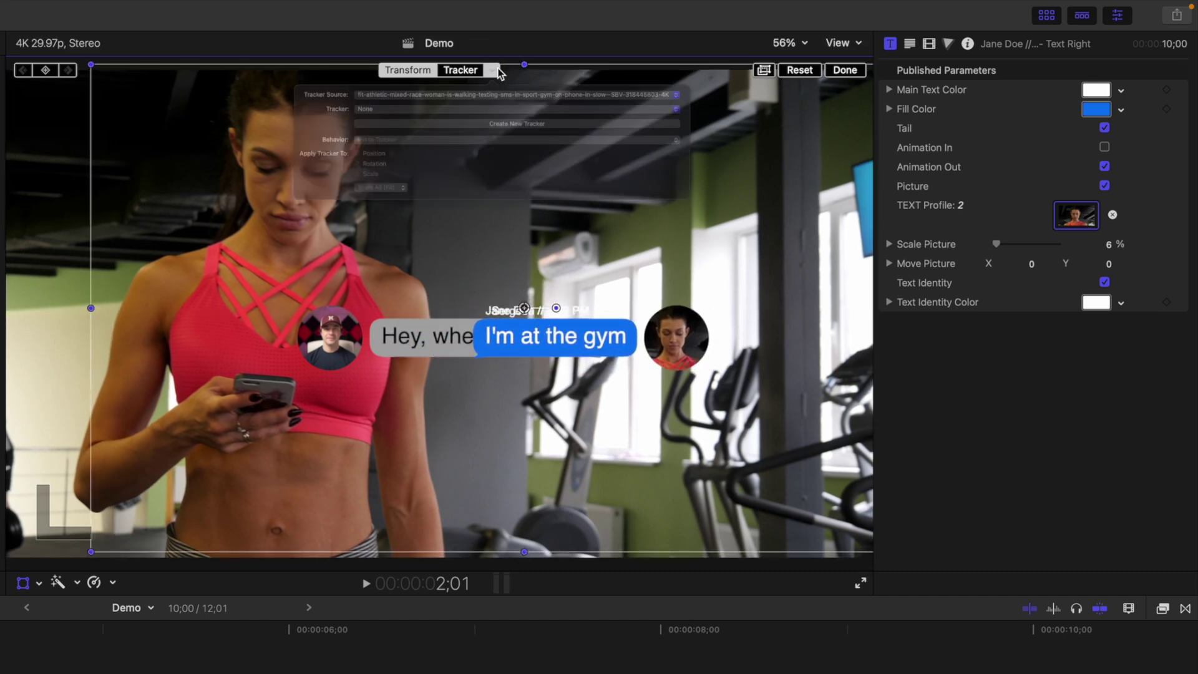
{"action": "left_click", "coordinate": [535, 131]}
{"action": "left_click", "coordinate": [529, 151]}
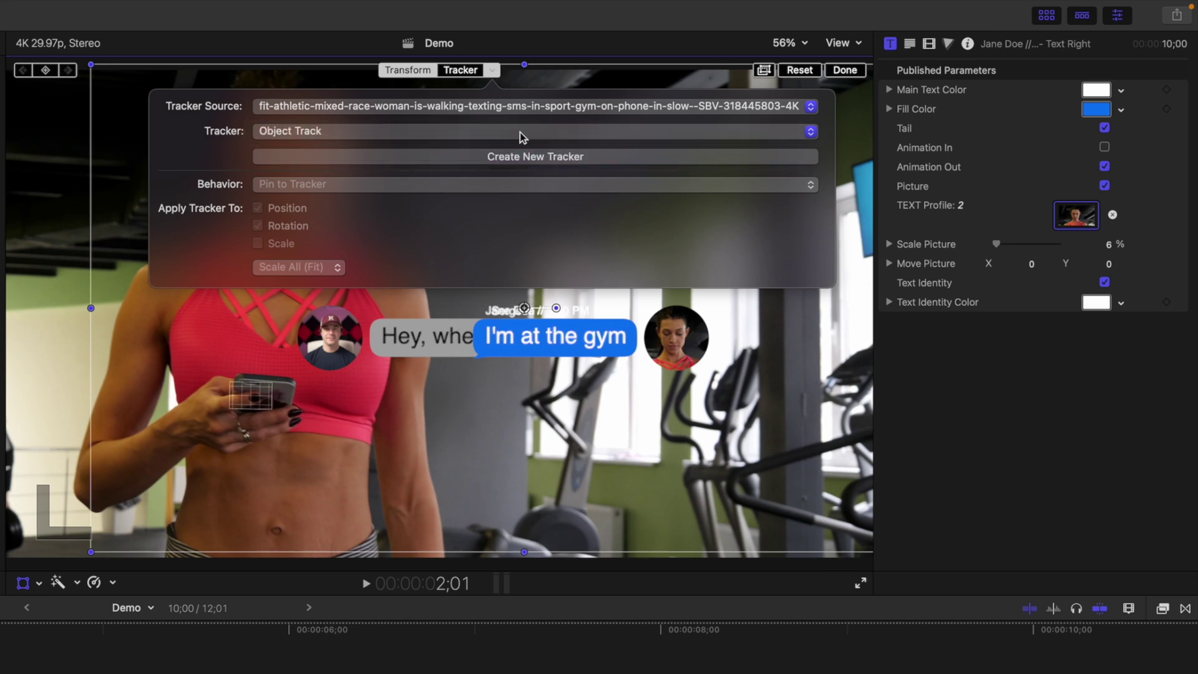
{"action": "left_click", "coordinate": [494, 70]}
{"action": "left_click", "coordinate": [494, 70]}
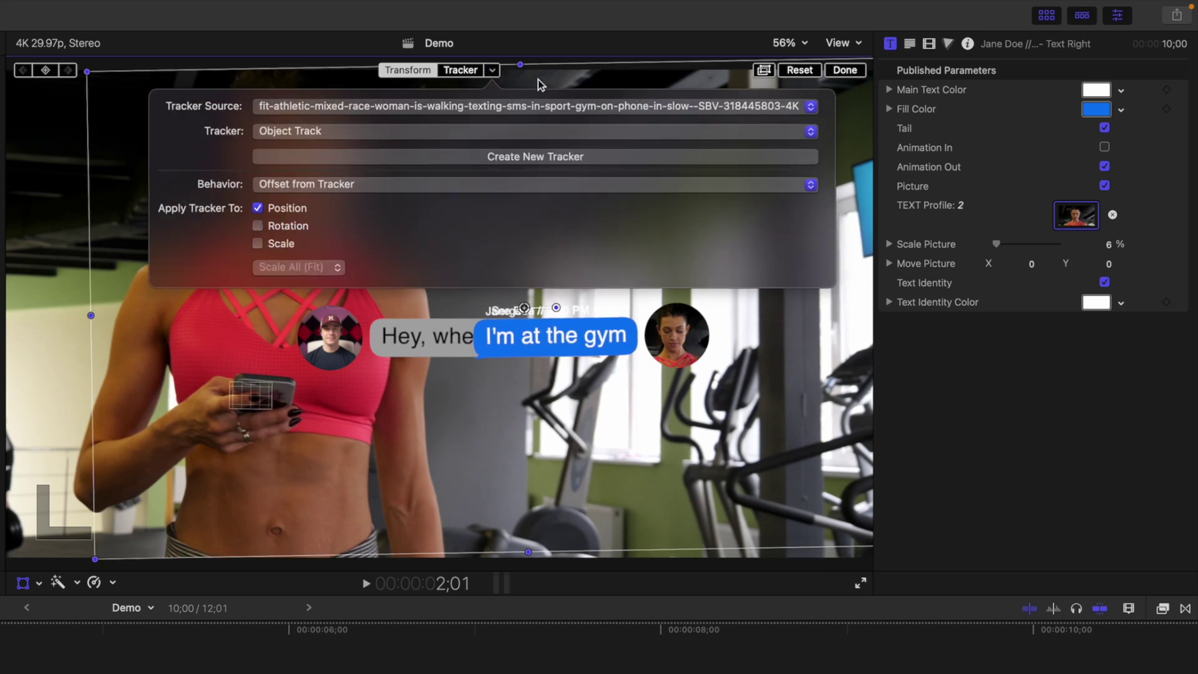
{"action": "left_click", "coordinate": [723, 347]}
Step: Reset the reply bubble's Rotation to 0 and re-enable Animation In
{"action": "left_click", "coordinate": [931, 44]}
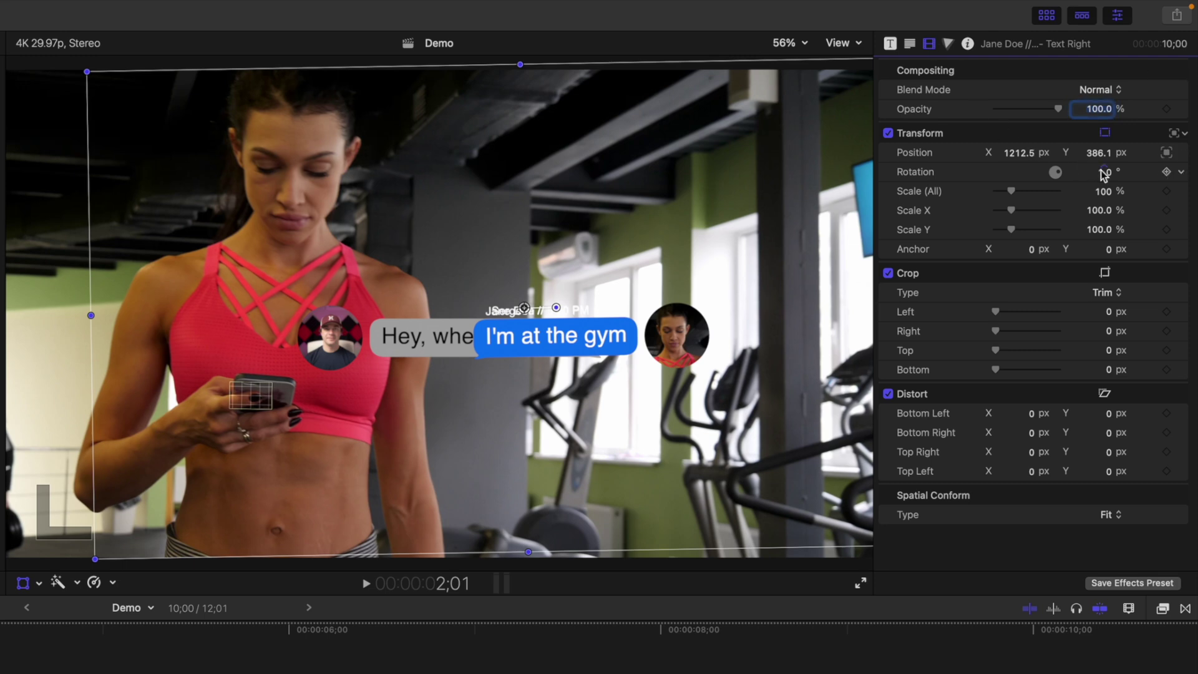
{"action": "type", "text": "0"}
{"action": "key", "text": "Return"}
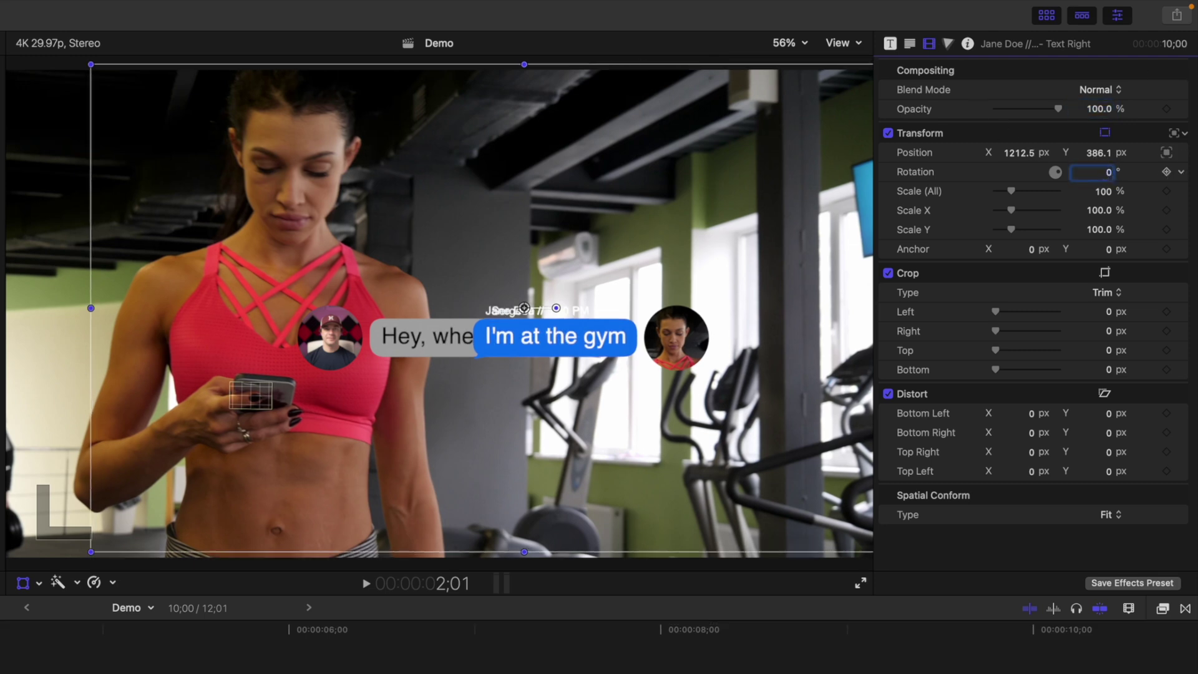
{"action": "left_click", "coordinate": [891, 45]}
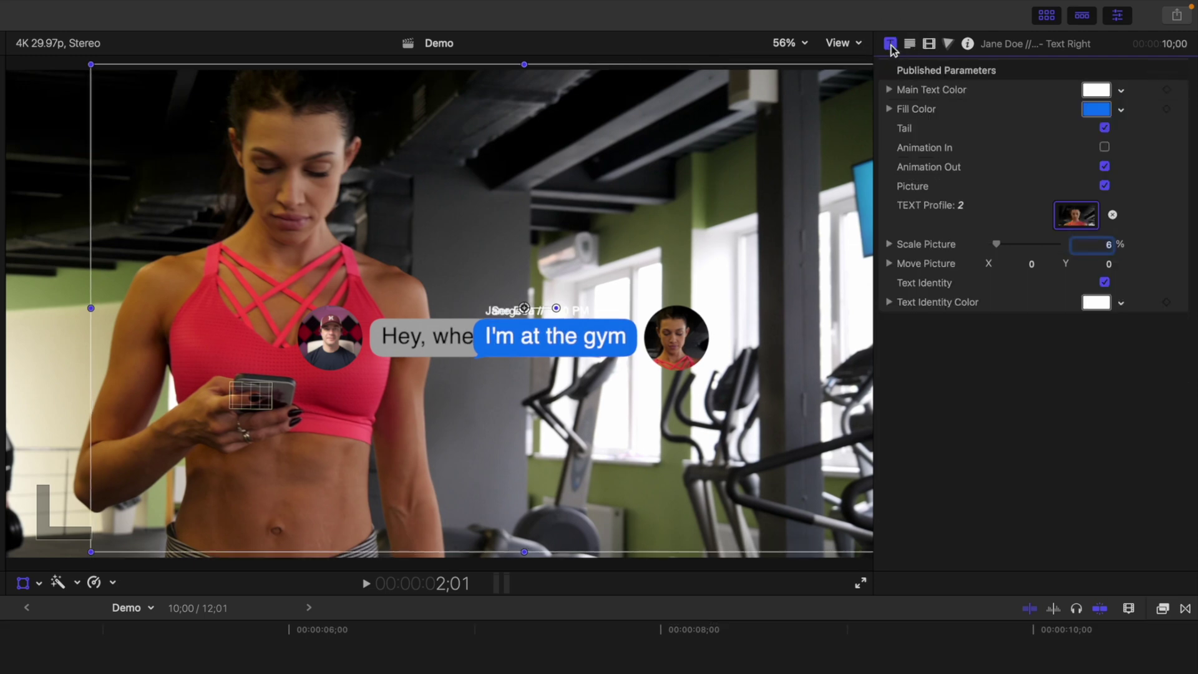
{"action": "left_click", "coordinate": [1105, 148]}
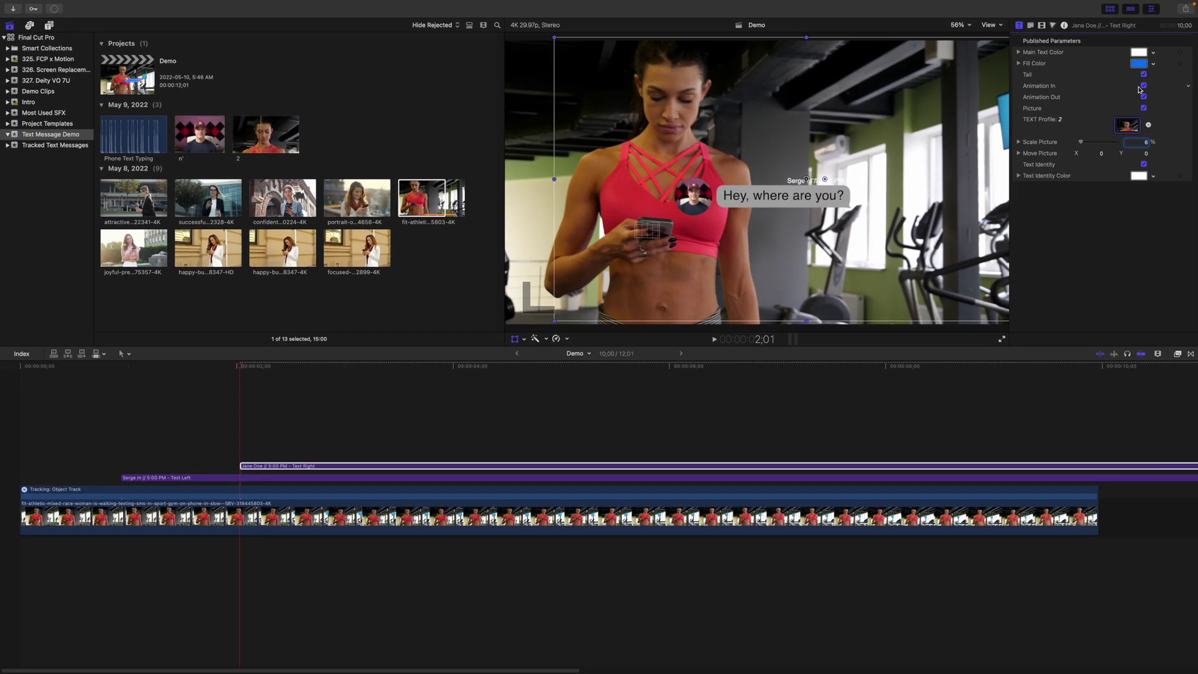
Step: Keyframe the grey bubble's Position Y from 256.1 to 550.1 as the reply appears
{"action": "left_click", "coordinate": [242, 479]}
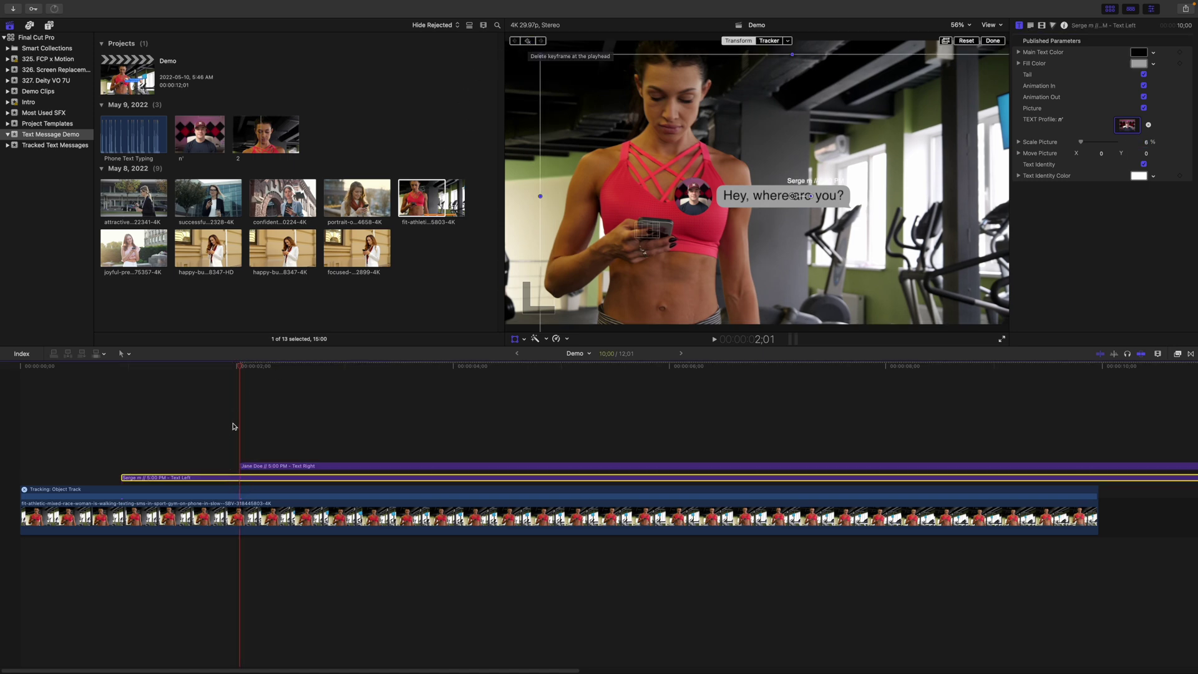
{"action": "key", "text": "Right"}
{"action": "key", "text": "Right"}
{"action": "key", "text": "Right"}
{"action": "key", "text": "Right"}
{"action": "key", "text": "Right"}
{"action": "key", "text": "Right"}
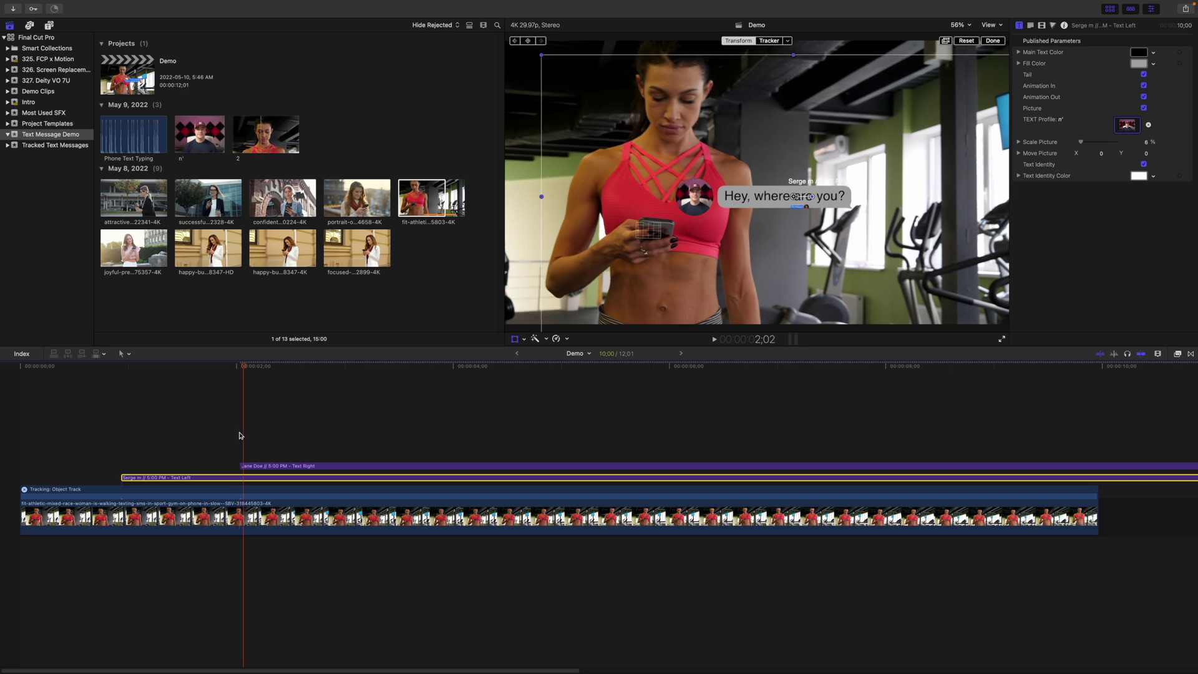
{"action": "key", "text": "Right"}
{"action": "key", "text": "Right"}
{"action": "key", "text": "Right"}
{"action": "key", "text": "Right"}
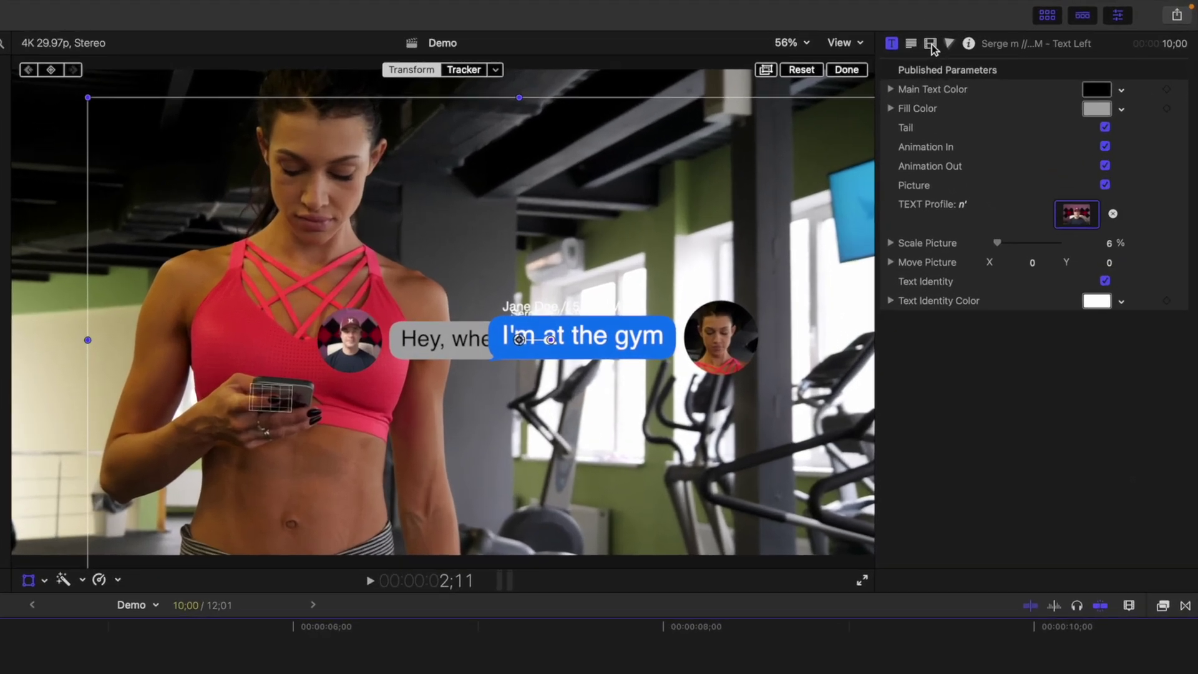
{"action": "left_click", "coordinate": [1041, 25]}
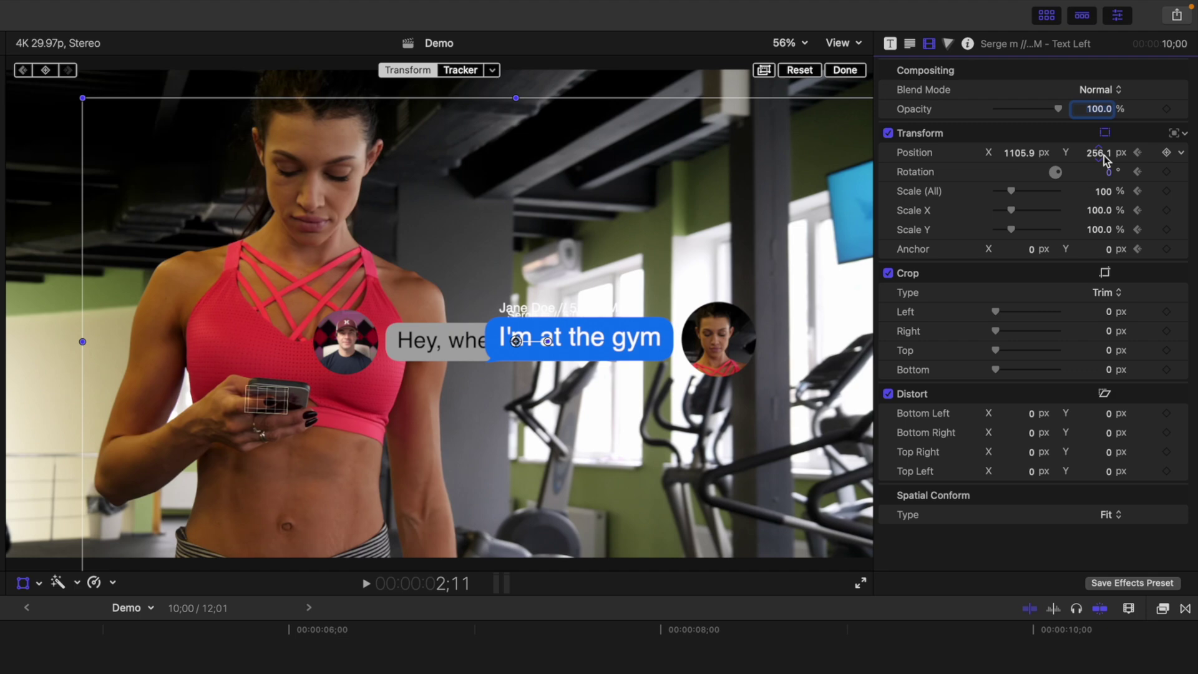
{"action": "left_click_drag", "start_coordinate": [1103, 156], "coordinate": [1106, 93]}
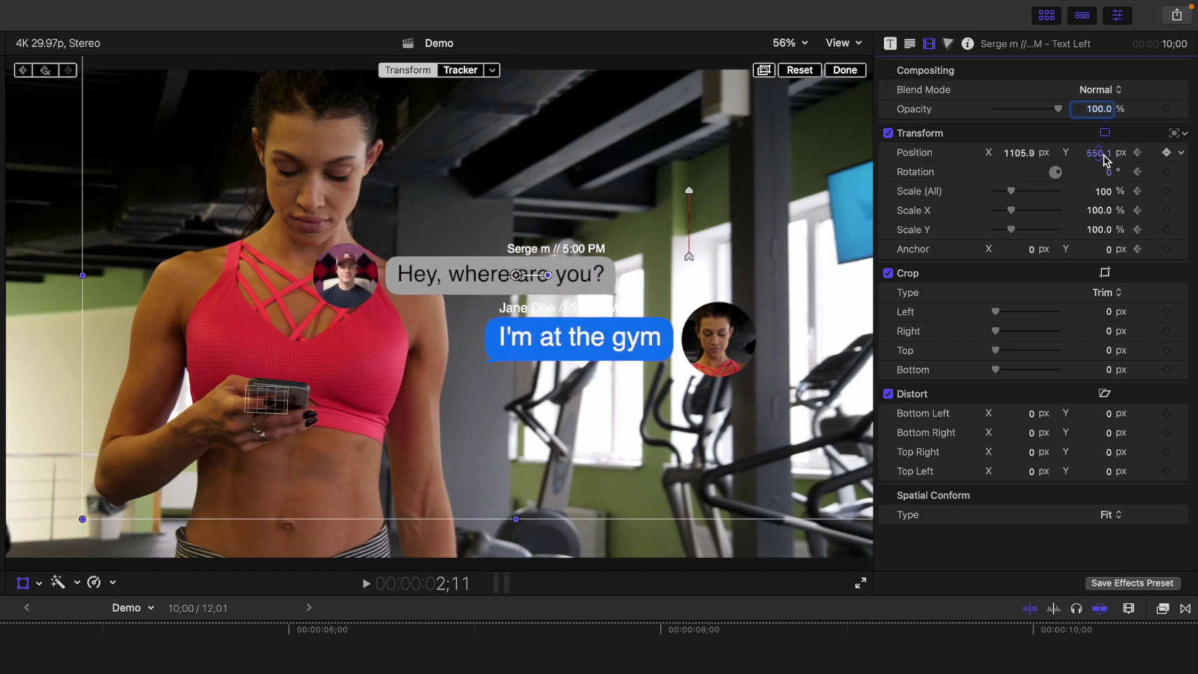
{"action": "left_click", "coordinate": [845, 70]}
{"action": "key", "text": "space"}
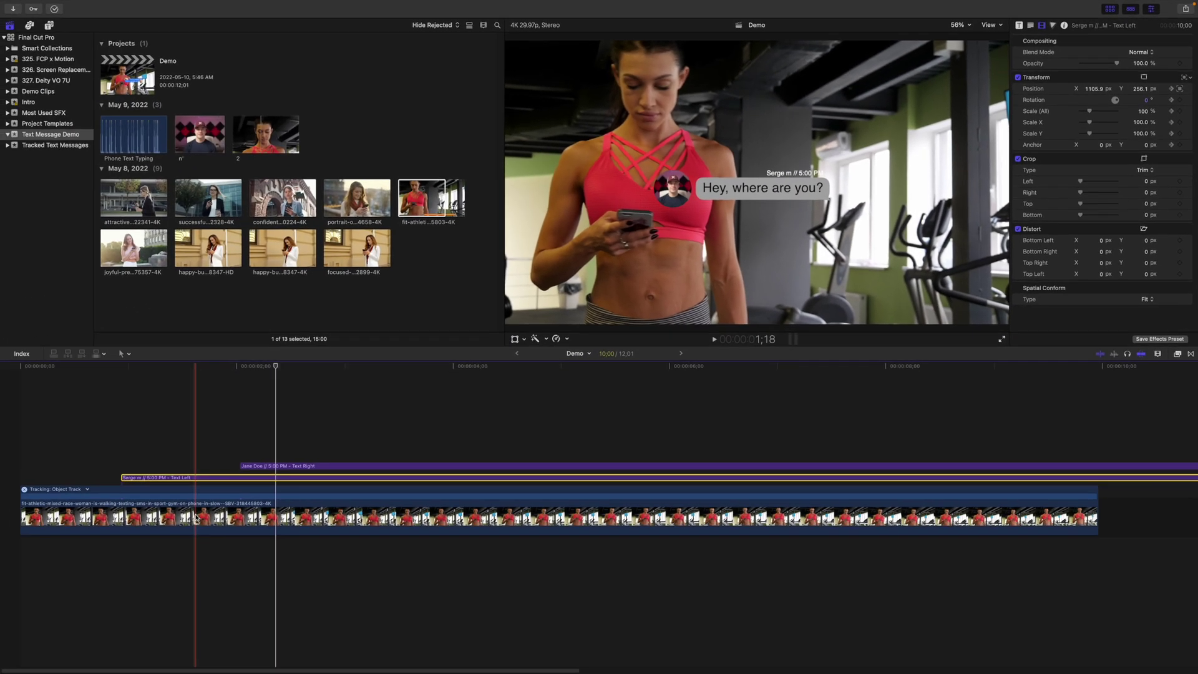
Step: Stop playback once the reply bubble has appeared
{"action": "key", "text": "space"}
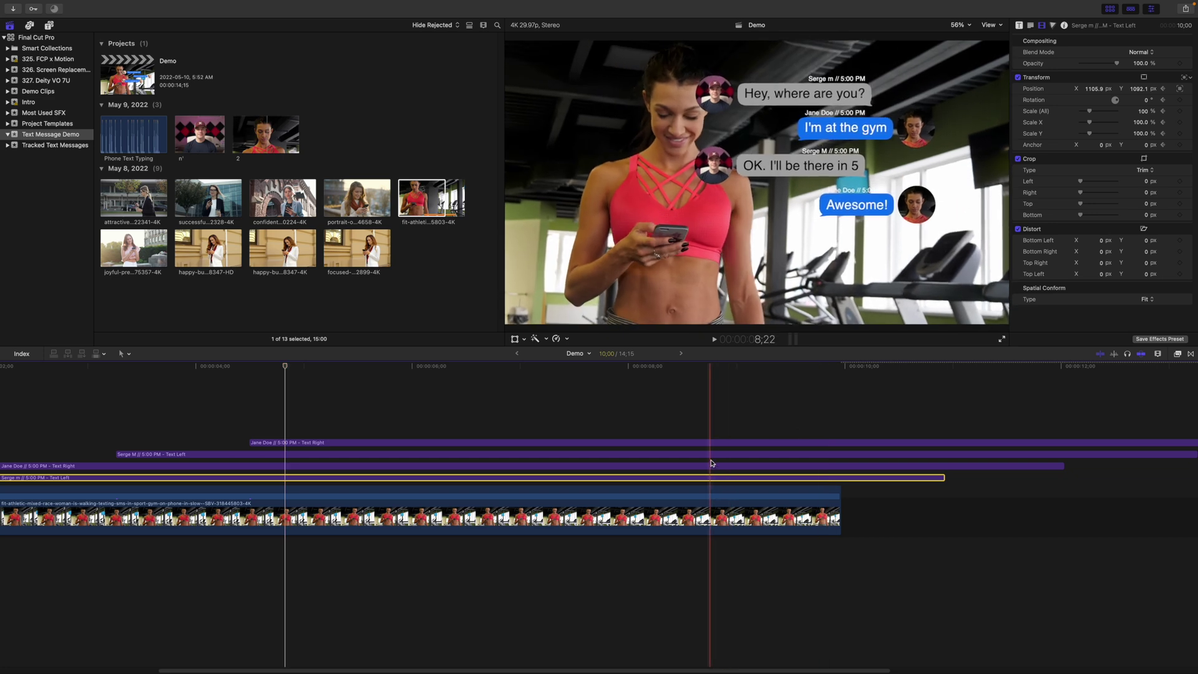
Step: Select the four message title clips and trim their ends to the skimmer with Option-]
{"action": "left_click", "coordinate": [710, 466], "text": "super"}
{"action": "left_click", "coordinate": [711, 454], "text": "super"}
{"action": "left_click", "coordinate": [710, 444], "text": "super"}
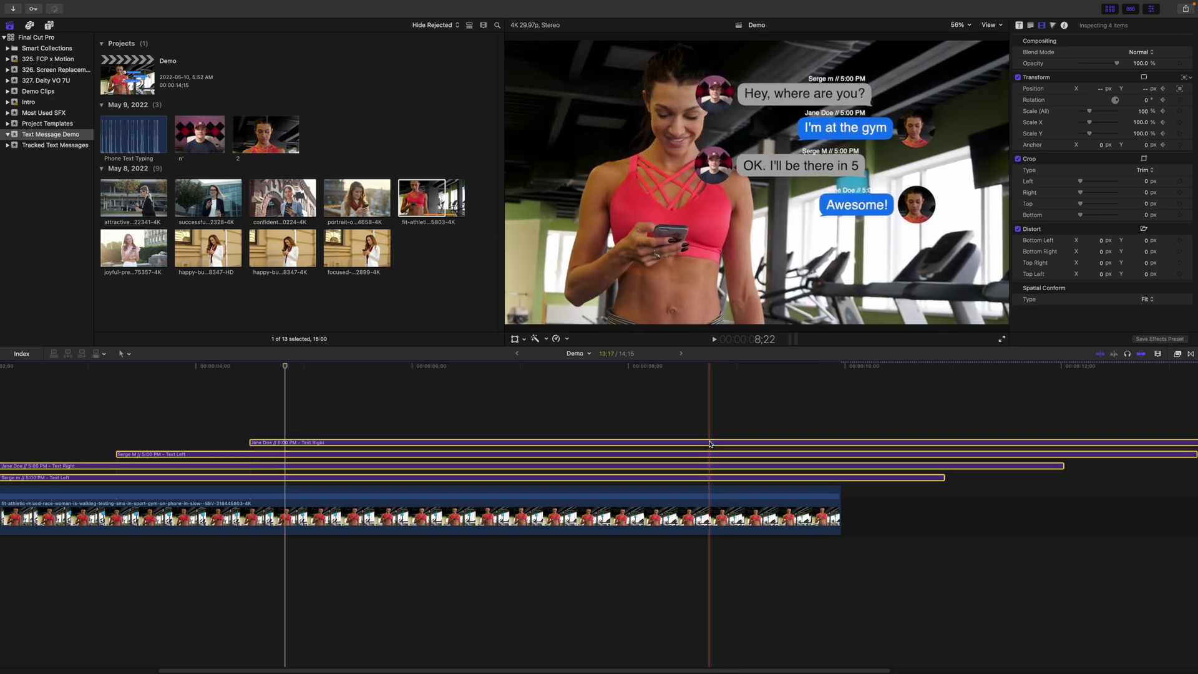
{"action": "key", "text": "alt+]"}
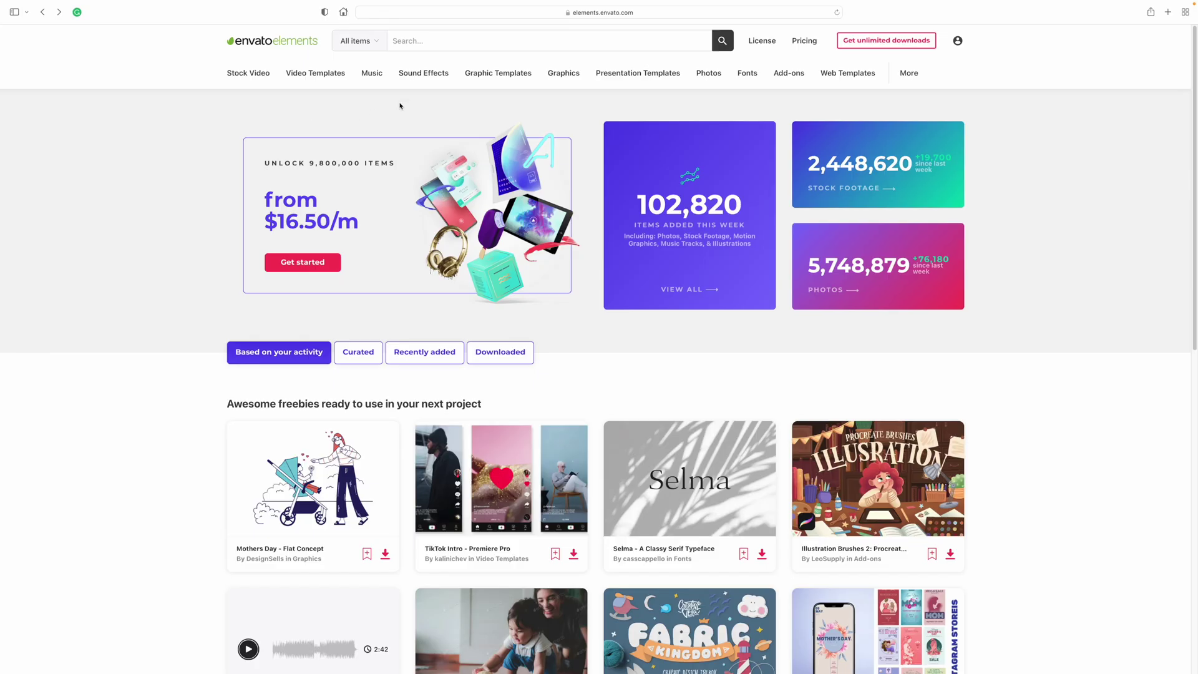
Step: Go to Envato Elements' Sound Effects to find notification-alert and phone typing sounds
{"action": "mouse_move", "coordinate": [437, 75]}
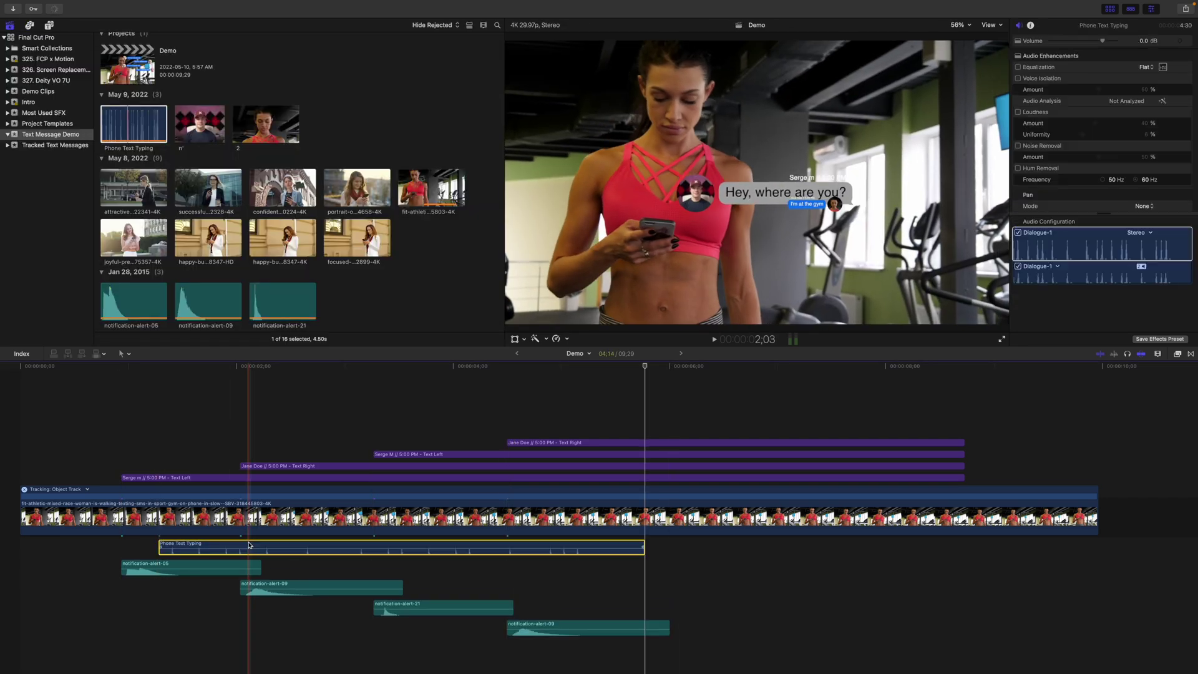
Step: Bring up the Photos and Audio browser to find the my-way music track
{"action": "left_click", "coordinate": [28, 25]}
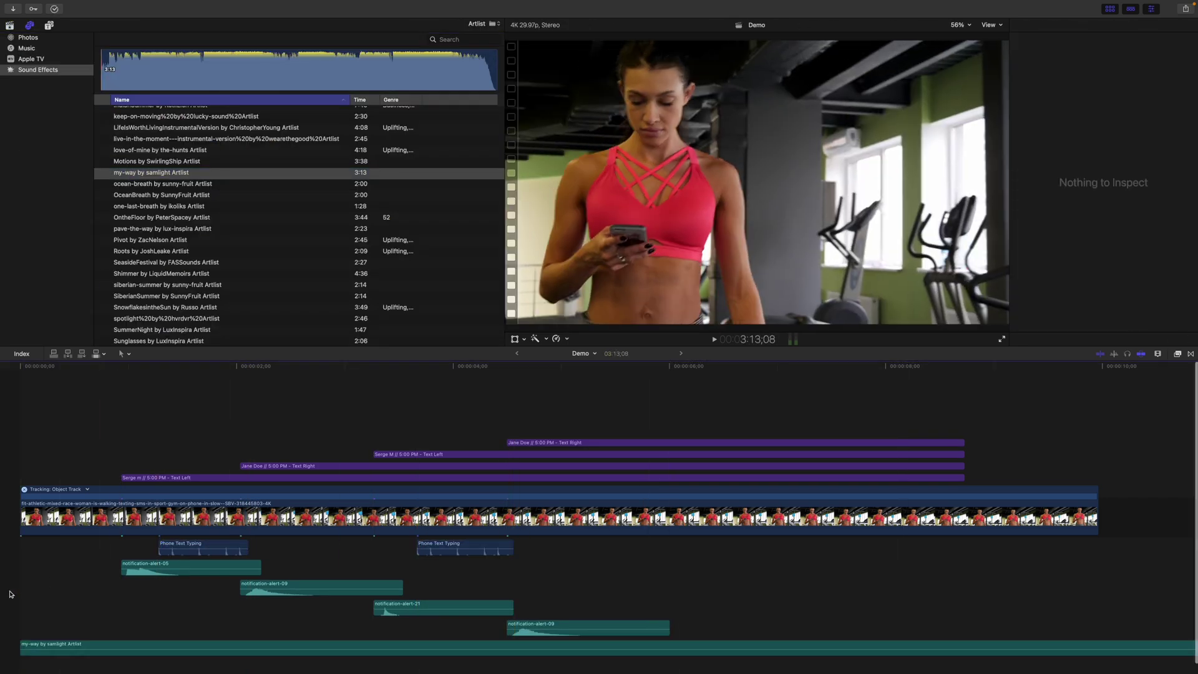